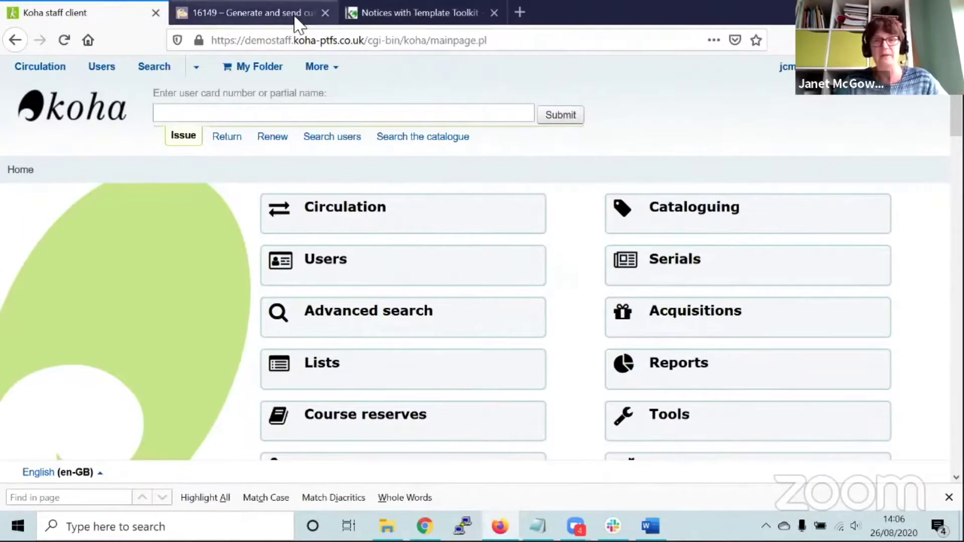
# - Switch to the Bugzilla page for bug 16149, 'Generate and send custom notices based on report output'
pyautogui.click(271, 20)
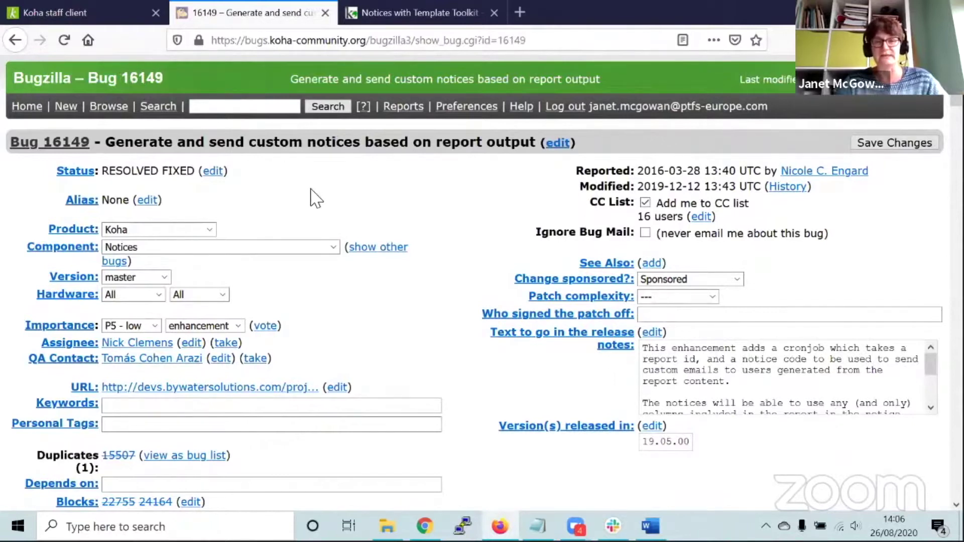
# - Return to the Koha staff client home page with its Reports and Tools modules
pyautogui.click(93, 11)
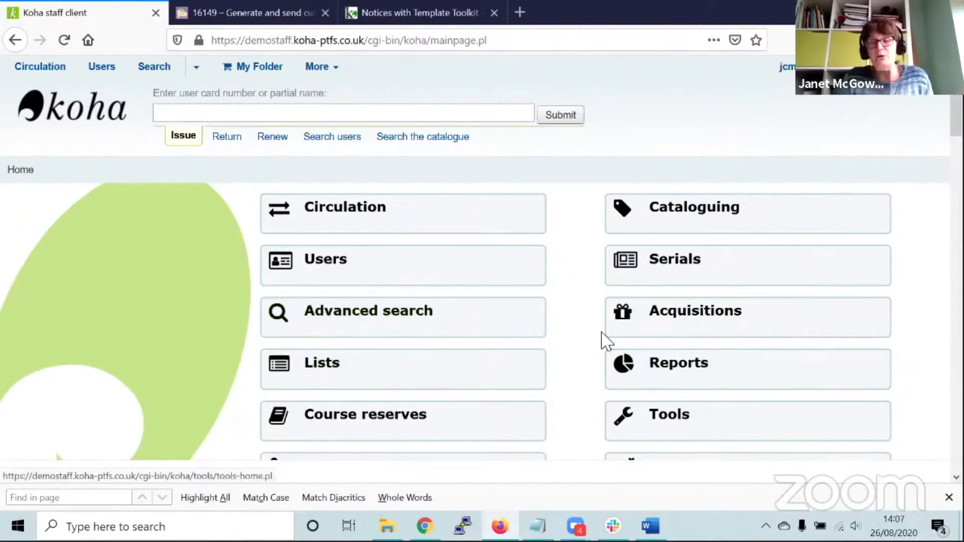
pyautogui.scroll(-1, 600, 146)
pyautogui.scroll(-1, 600, 147)
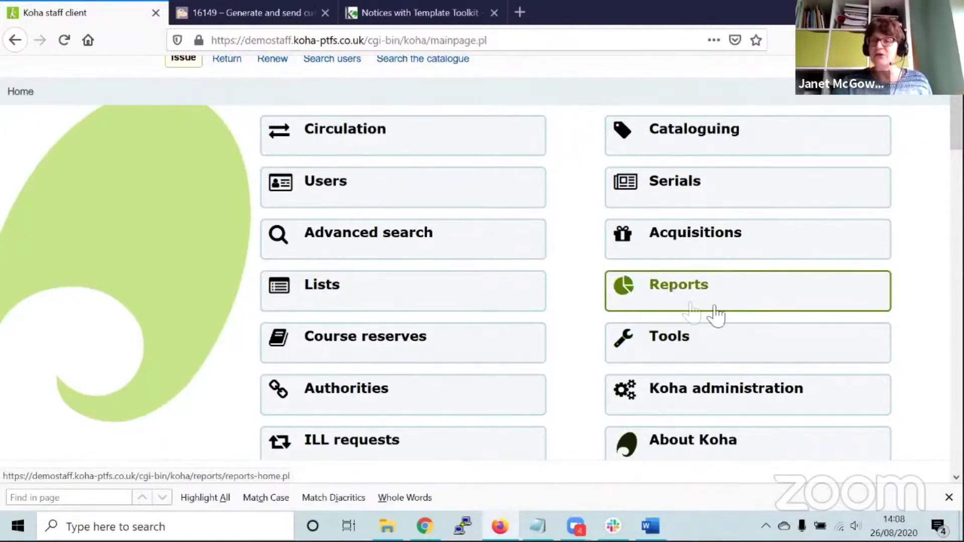
pyautogui.click(692, 299)
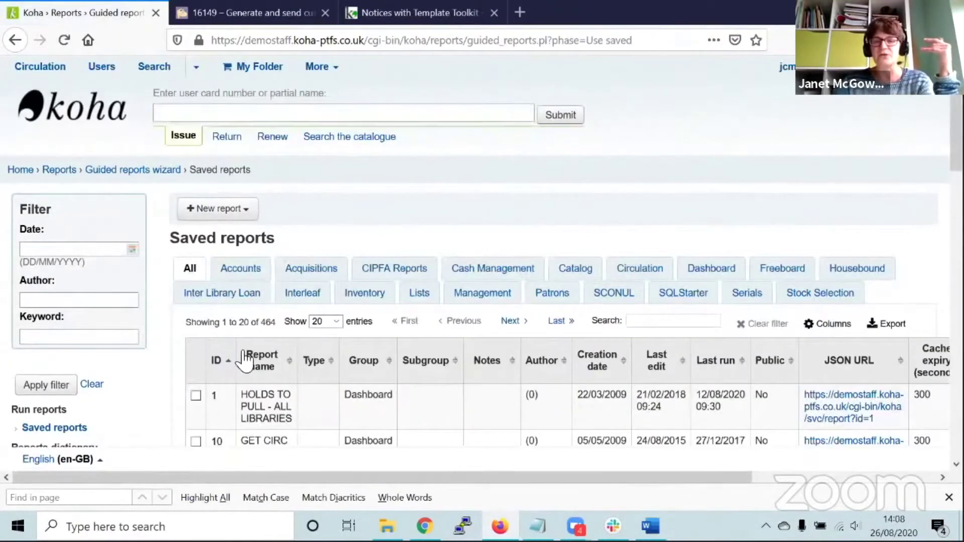
# - Locate saved report 542 'Leavers email' and open its SQL view
pyautogui.scroll(-3, 848, 304)
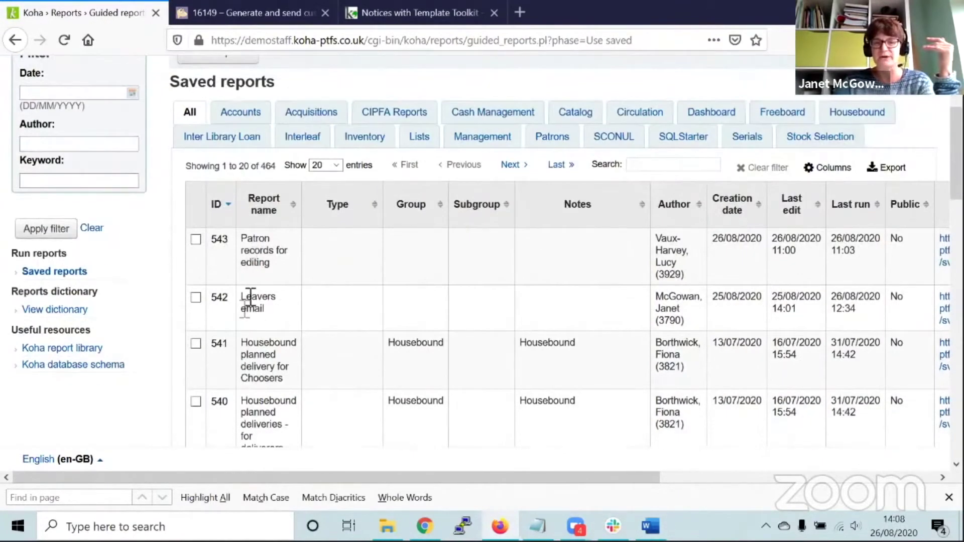
pyautogui.moveTo(239, 301); pyautogui.dragTo(286, 321)
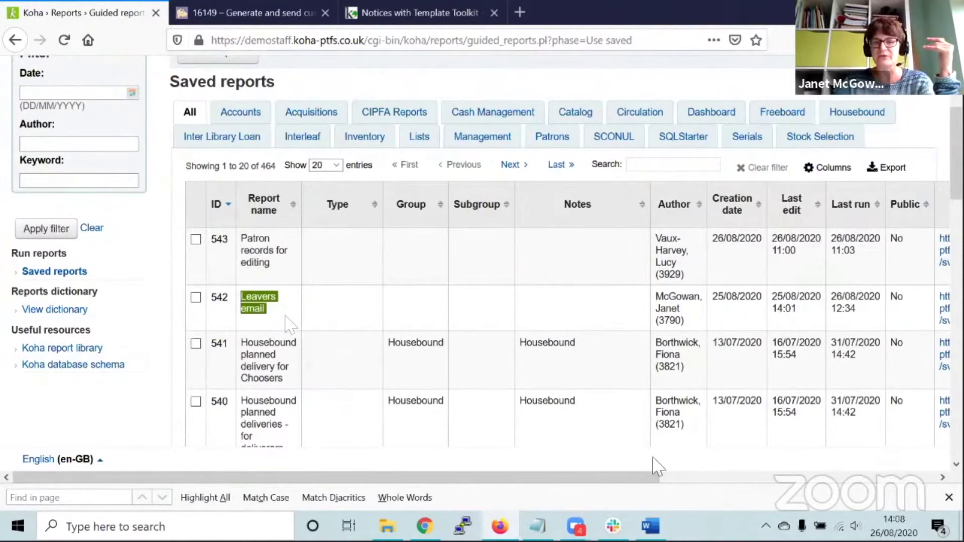
pyautogui.moveTo(624, 478); pyautogui.dragTo(888, 379)
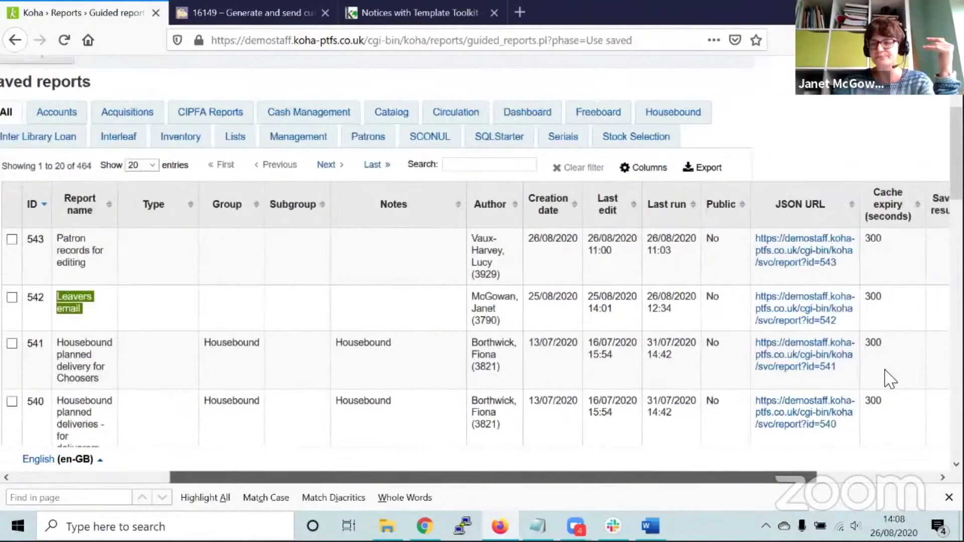
pyautogui.hscroll(5, 889, 379)
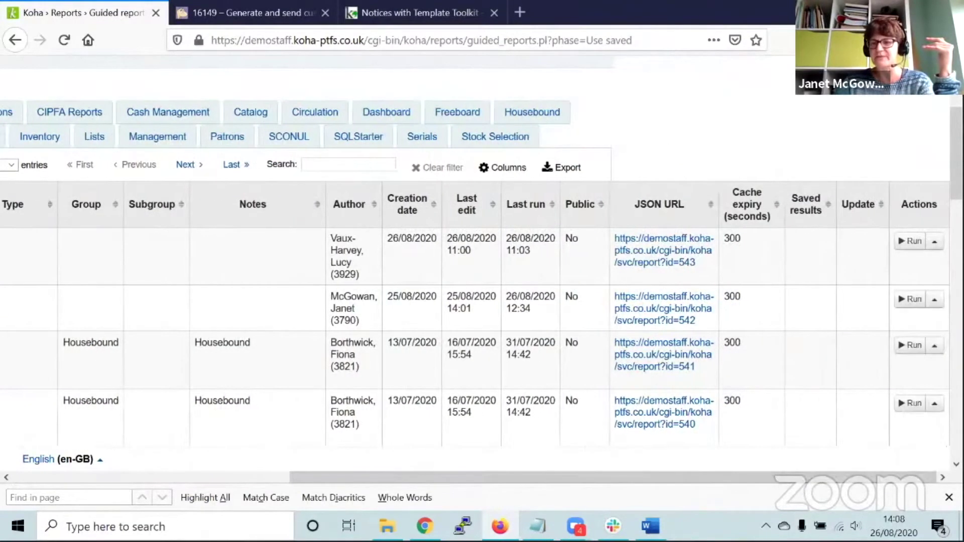
pyautogui.click(935, 299)
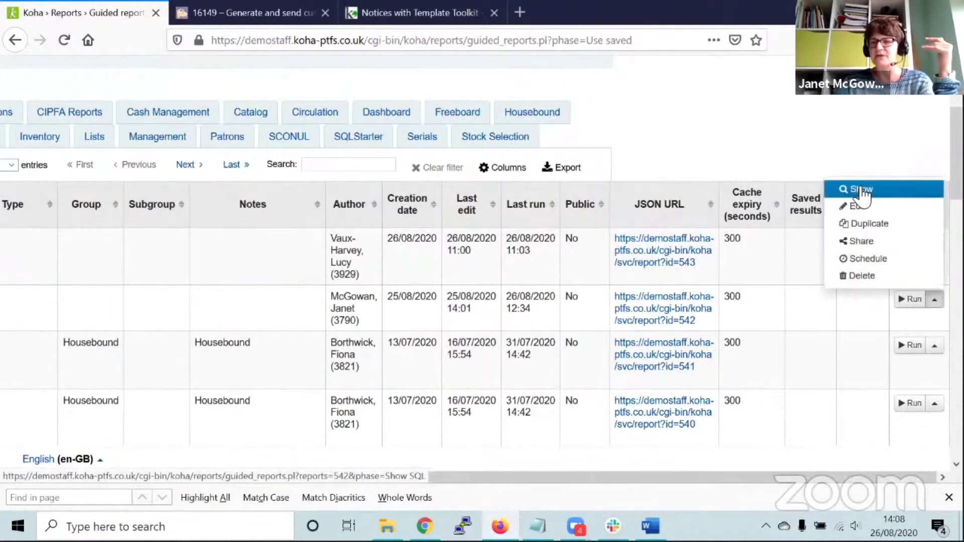
pyautogui.click(861, 191)
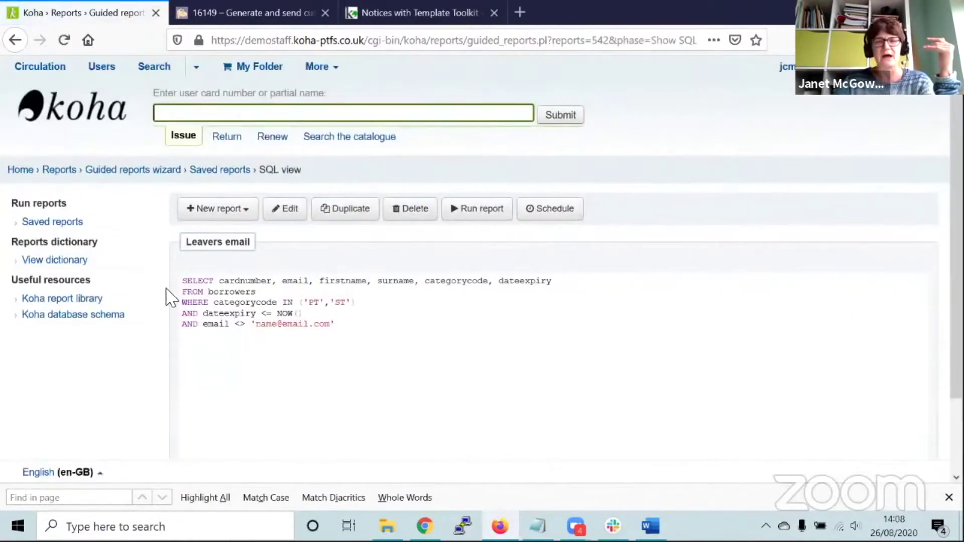
# - Point out the selected columns, PT/ST category filter and dateexpiry <= NOW() condition, then run the report
pyautogui.doubleClick(221, 280)
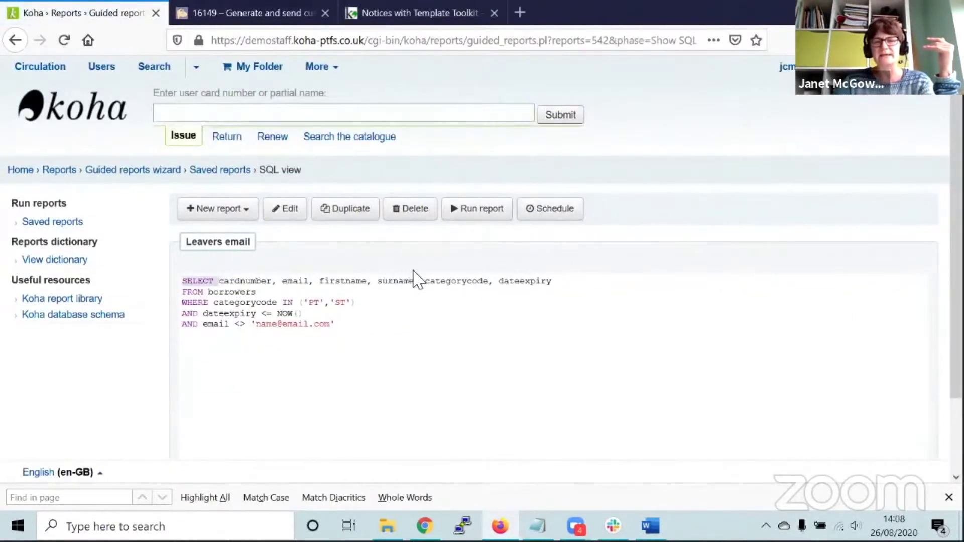
pyautogui.moveTo(417, 279); pyautogui.dragTo(558, 283)
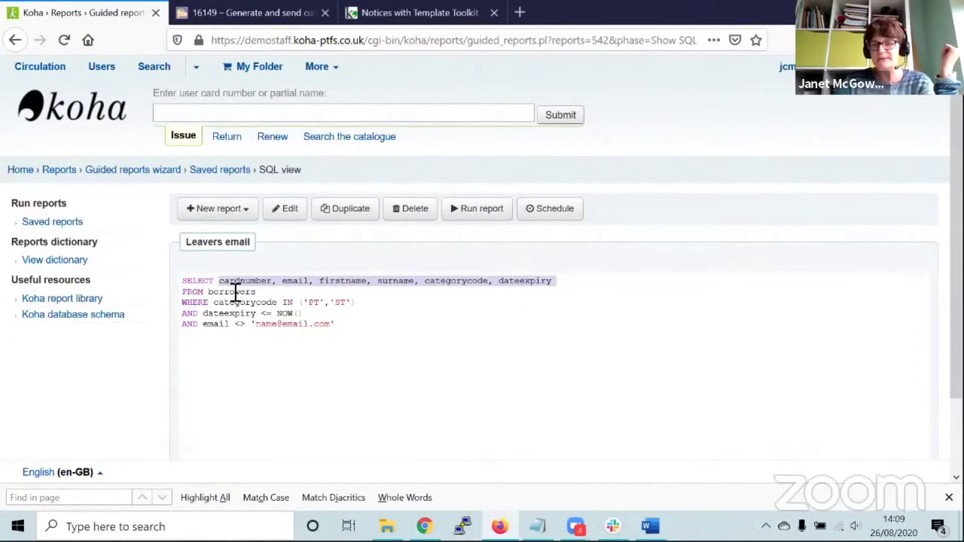
pyautogui.moveTo(182, 302); pyautogui.dragTo(382, 307)
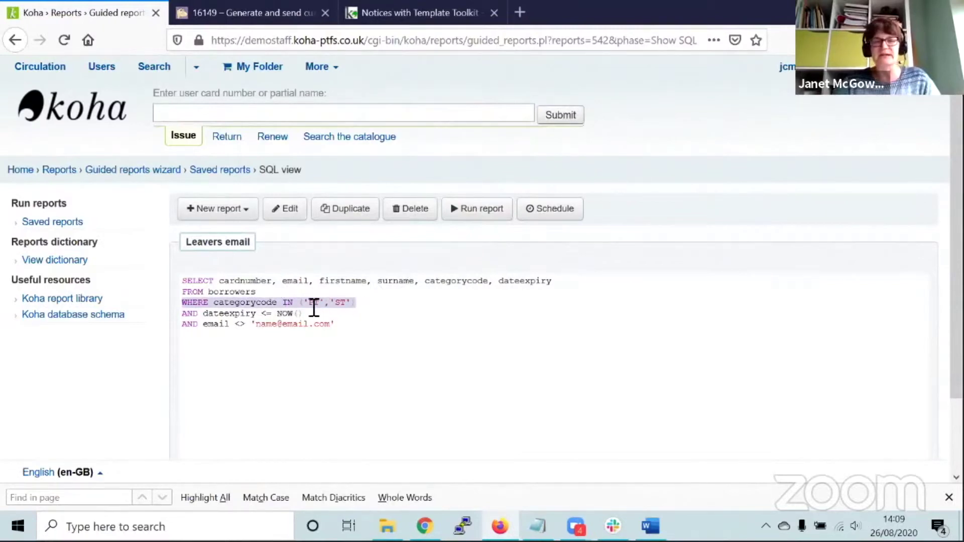
pyautogui.click(357, 306)
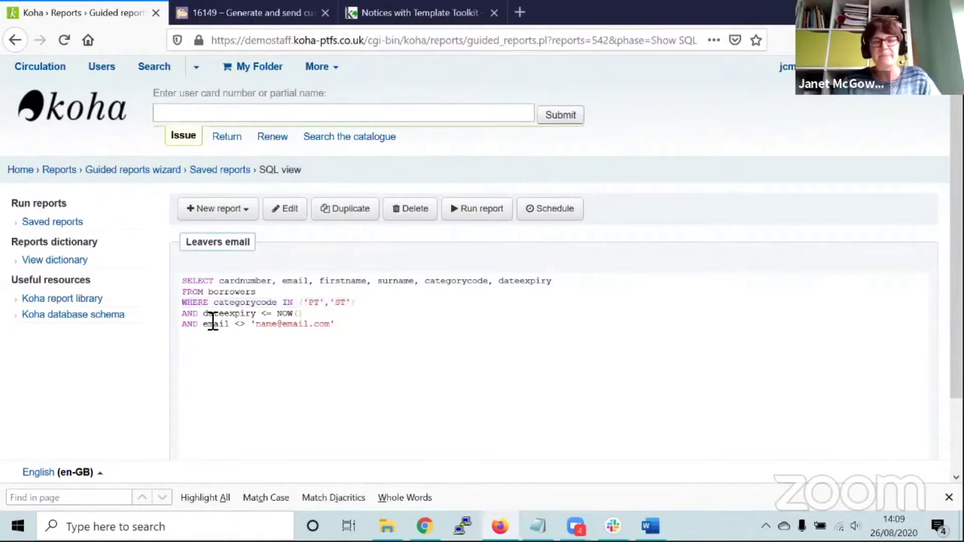
pyautogui.moveTo(207, 314); pyautogui.dragTo(355, 320)
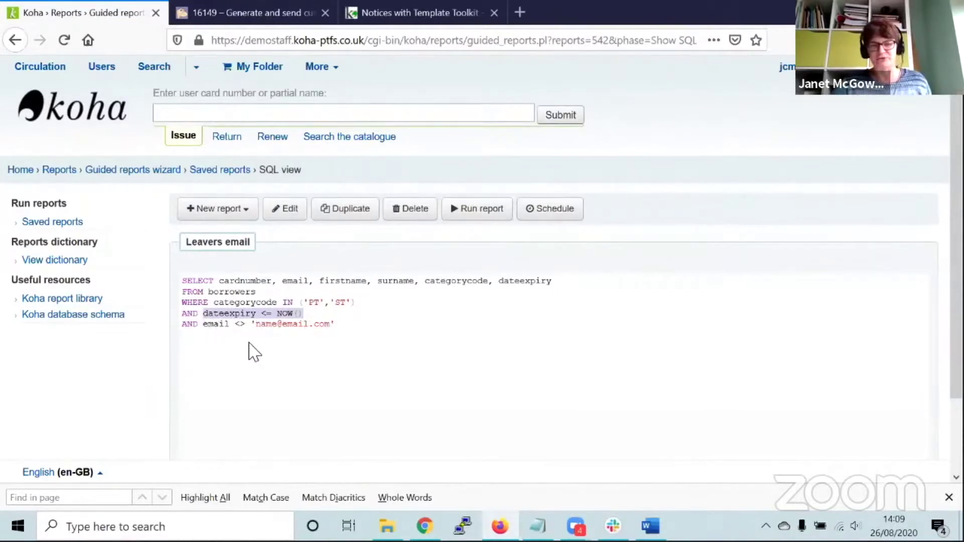
pyautogui.click(481, 208)
# - Review the 13 leaver results, note reports=542 in the URL, then go to Tools
pyautogui.moveTo(576, 525)
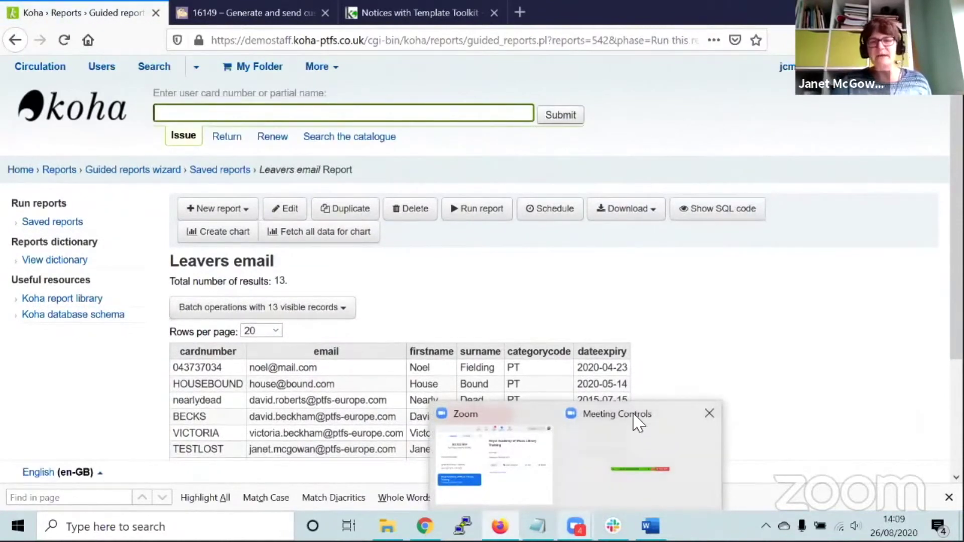
pyautogui.scroll(-5, 692, 297)
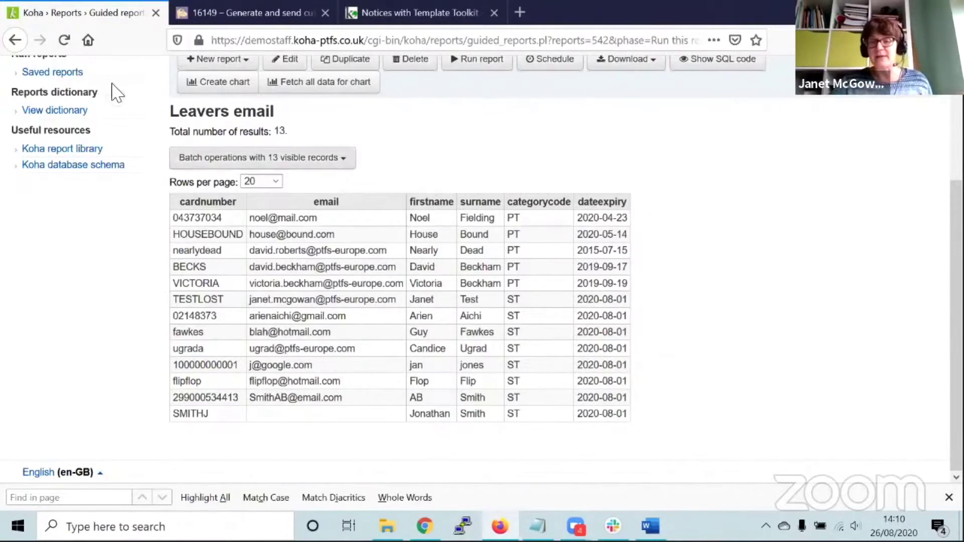
pyautogui.scroll(3, 492, 266)
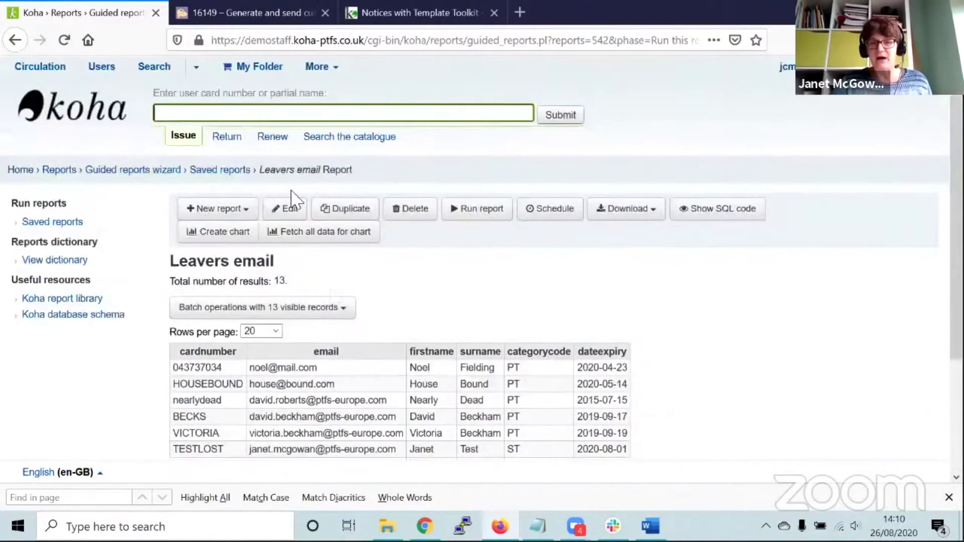
pyautogui.moveTo(555, 41); pyautogui.dragTo(609, 44)
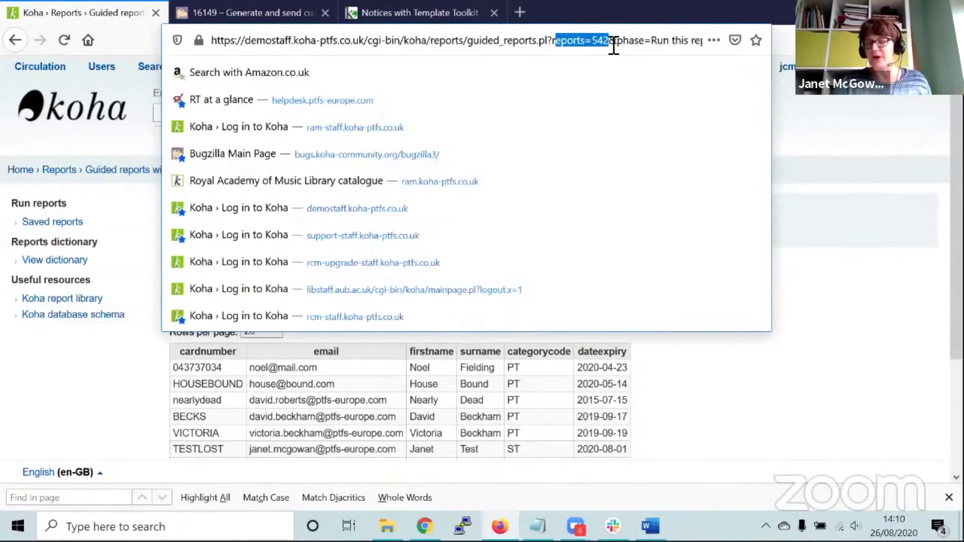
pyautogui.click(816, 216)
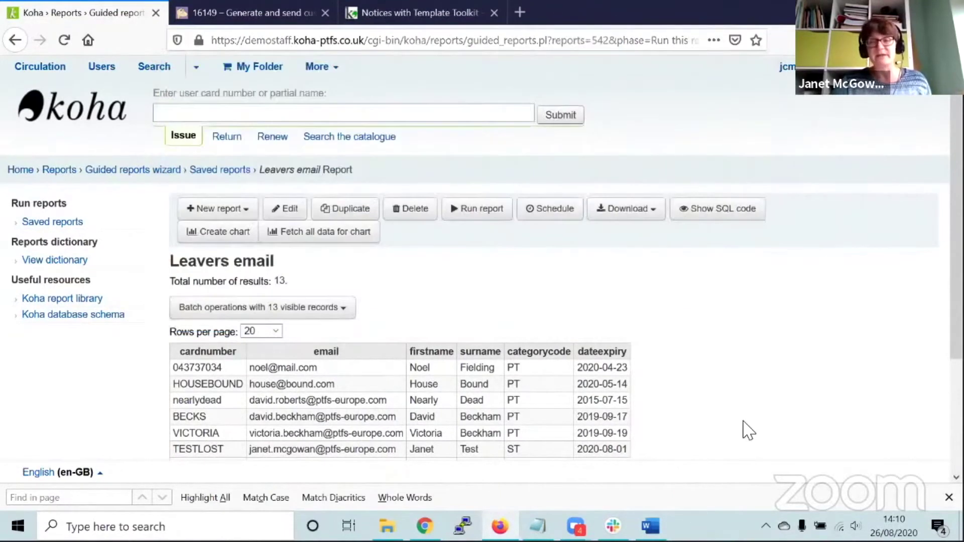
pyautogui.click(319, 75)
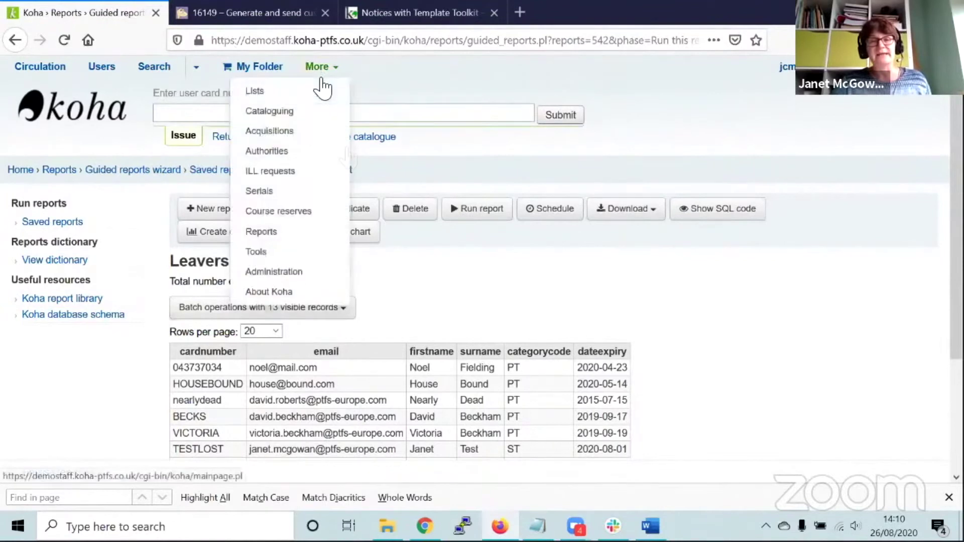
pyautogui.click(297, 252)
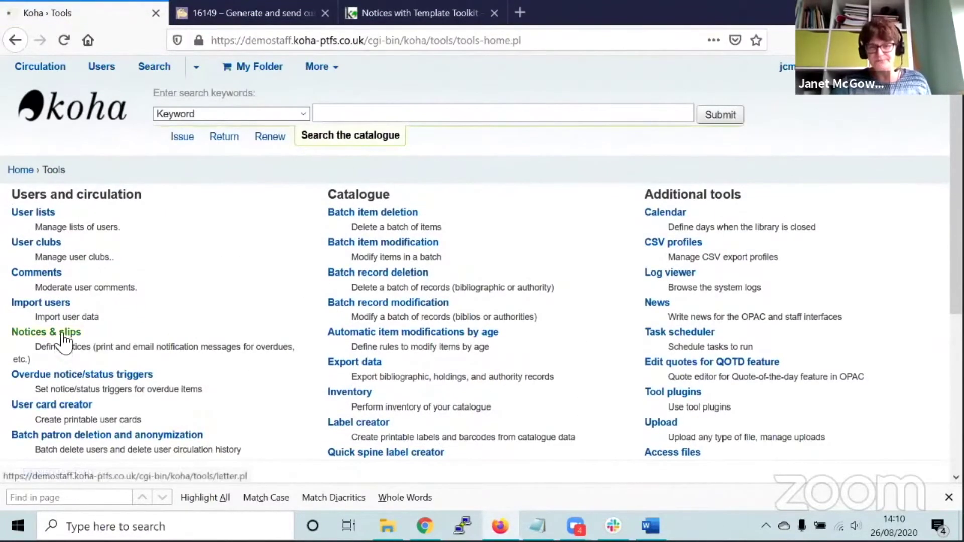
# - Scroll the Notices & slips list to the LEAVERS 'Leavers notice' and open it for editing
pyautogui.click(64, 339)
pyautogui.scroll(-3, 449, 130)
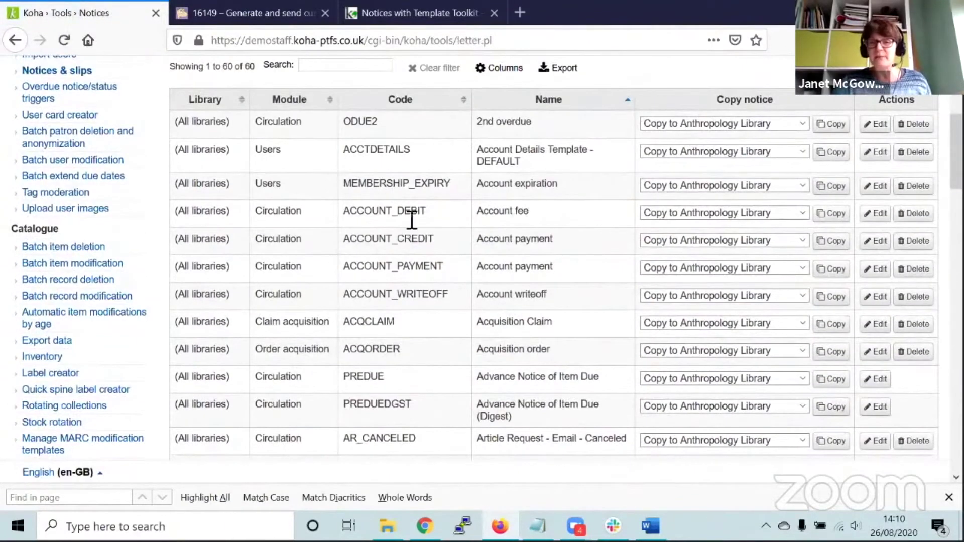
pyautogui.scroll(-3, 490, 236)
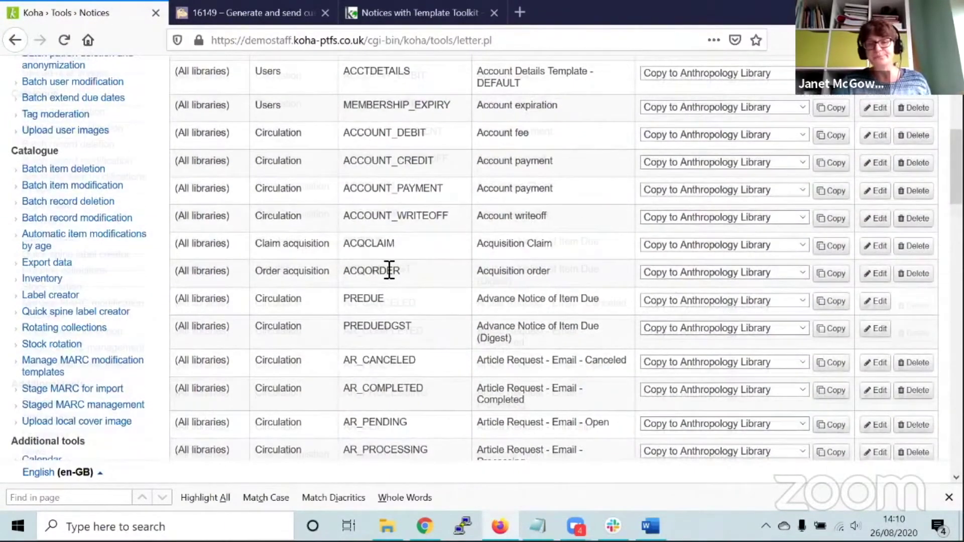
pyautogui.scroll(-5, 402, 261)
pyautogui.scroll(-2, 482, 246)
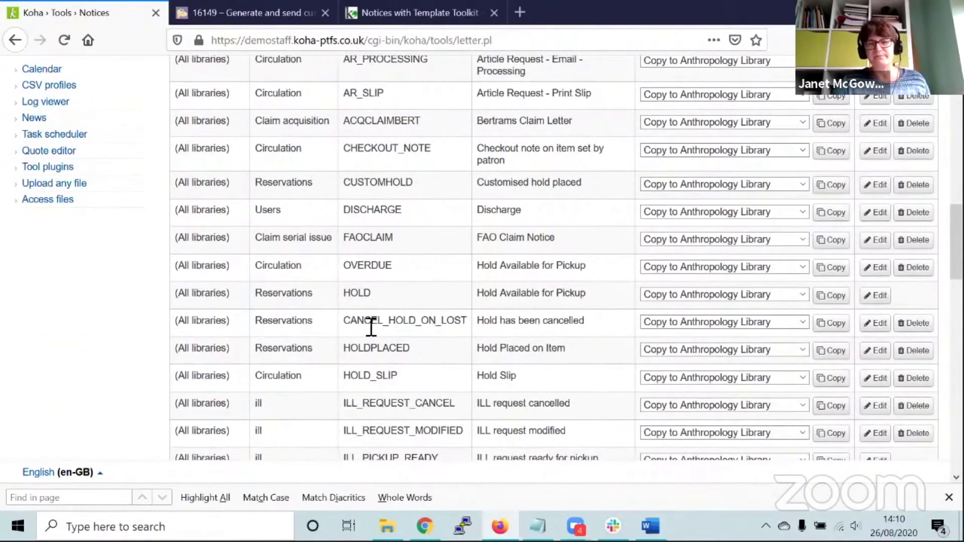
pyautogui.scroll(-3, 392, 297)
pyautogui.scroll(-3, 572, 322)
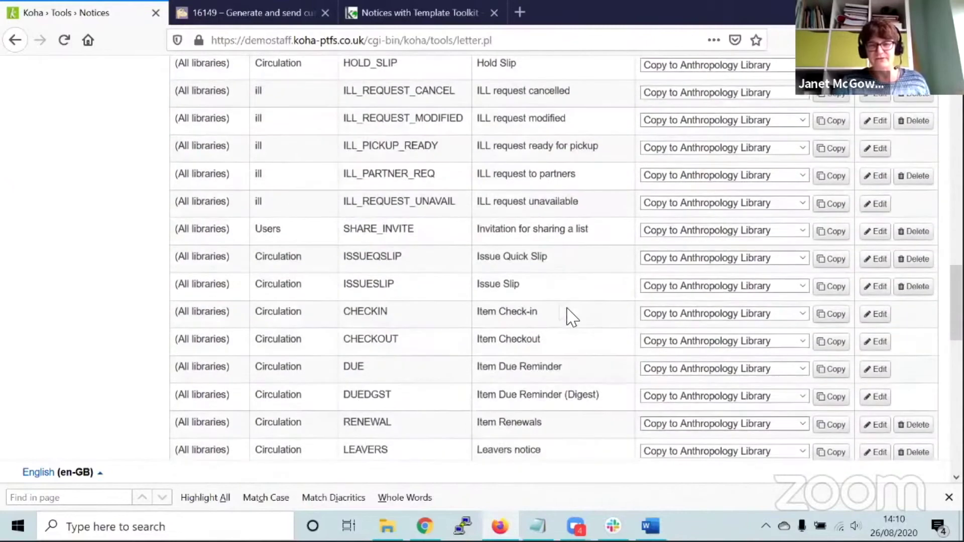
pyautogui.scroll(-3, 467, 292)
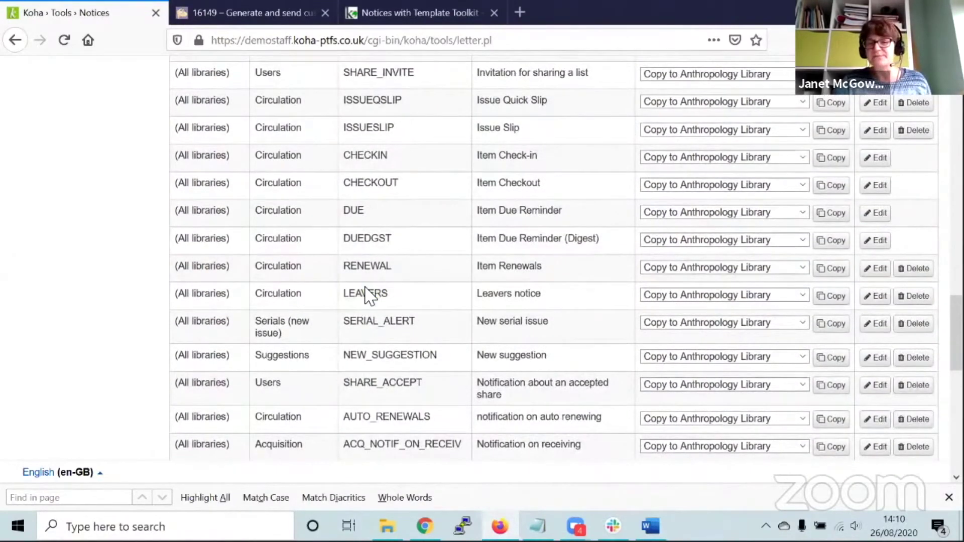
pyautogui.scroll(3, 354, 271)
pyautogui.scroll(14, 354, 266)
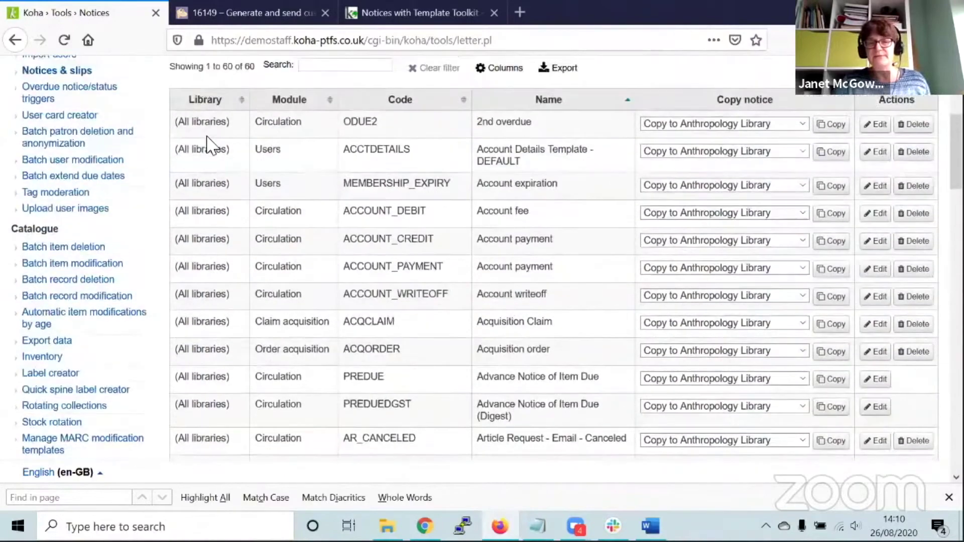
pyautogui.scroll(-10, 609, 263)
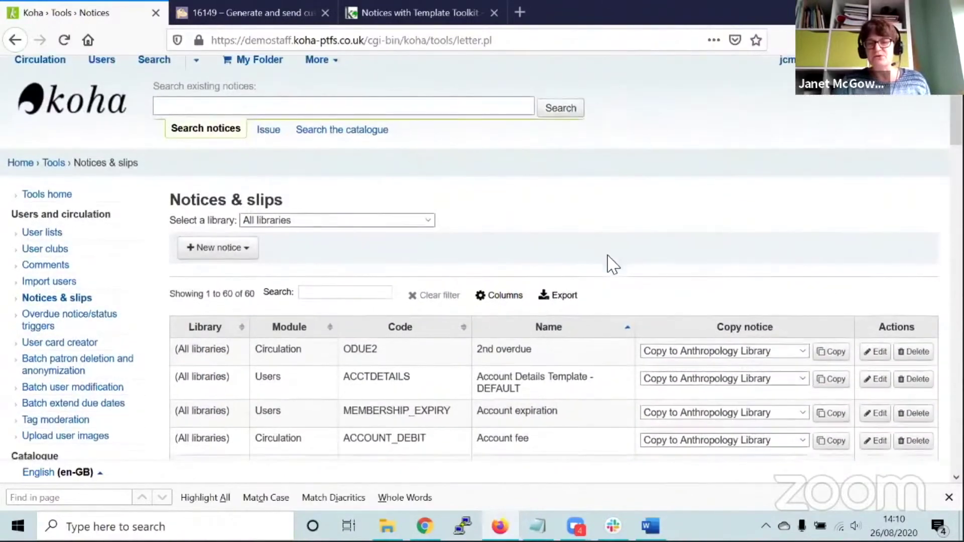
pyautogui.scroll(-5, 374, 346)
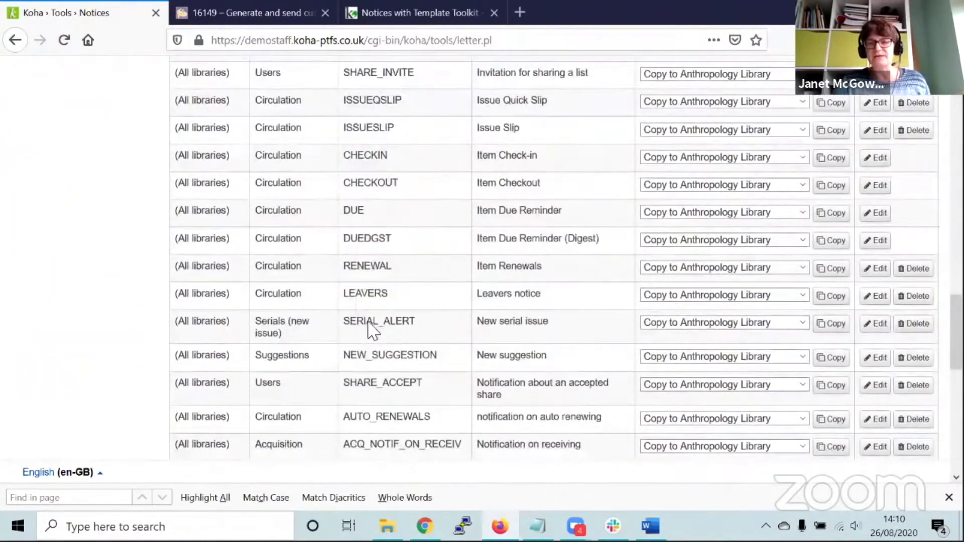
pyautogui.click(877, 297)
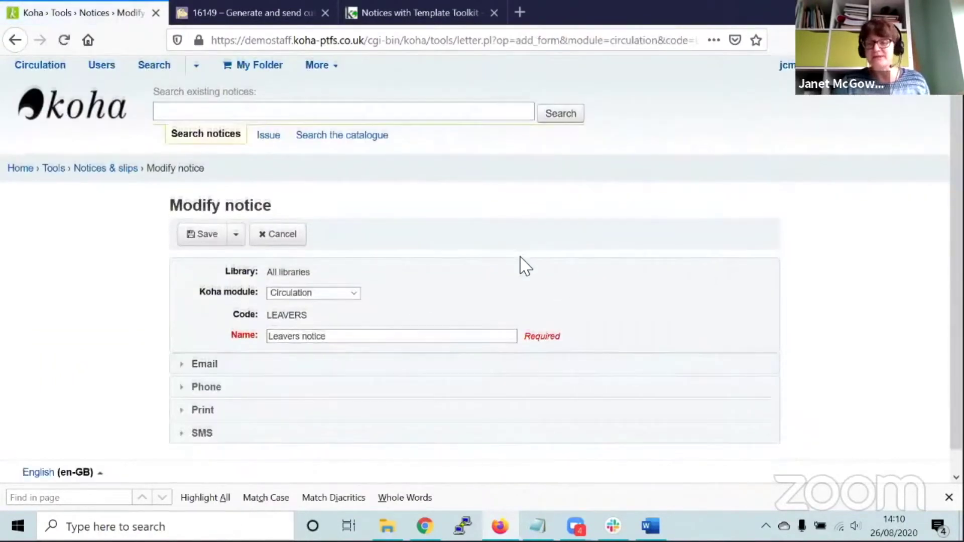
# - Expand the LEAVERS email message and point out its [% firstname %], [% surname %] and [% dateexpiry %] placeholders
pyautogui.scroll(-1, 522, 264)
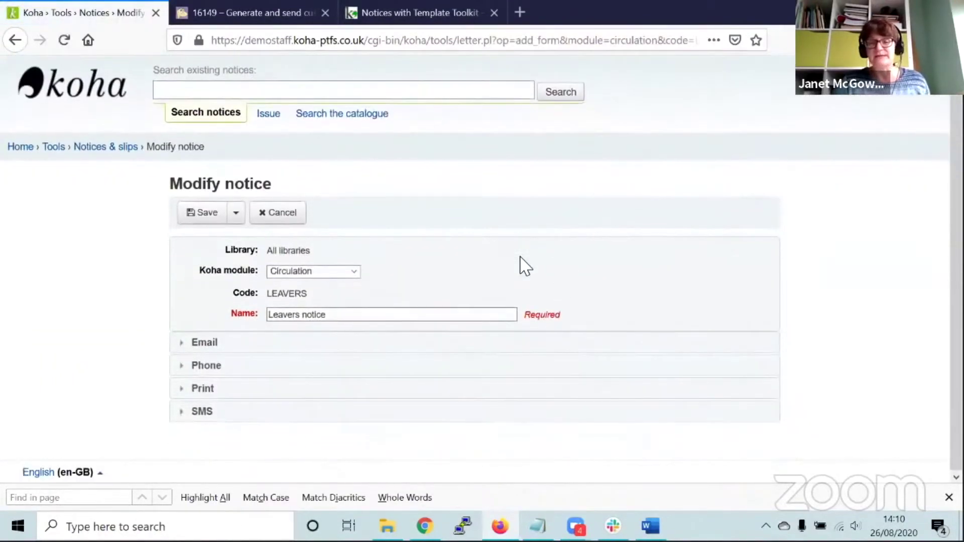
pyautogui.click(201, 343)
pyautogui.scroll(-3, 557, 317)
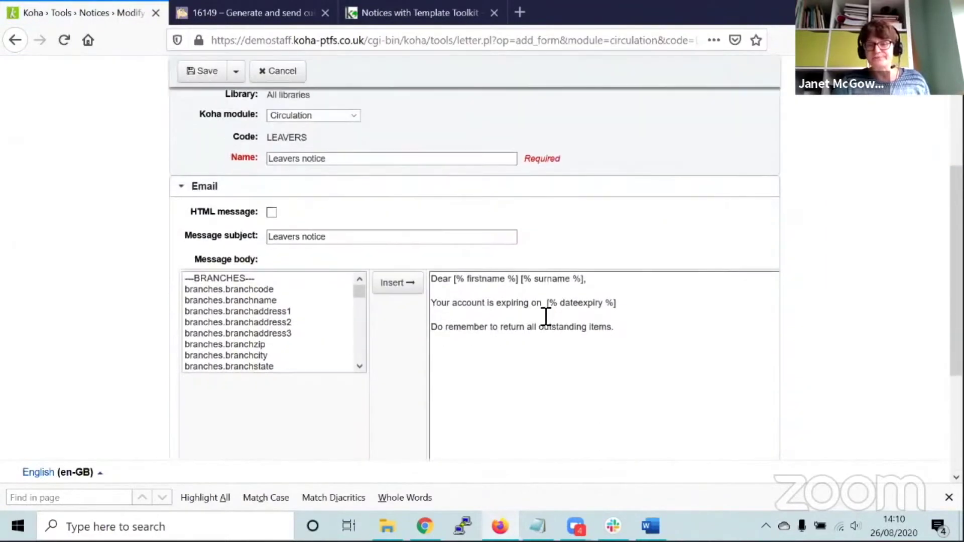
pyautogui.click(477, 285)
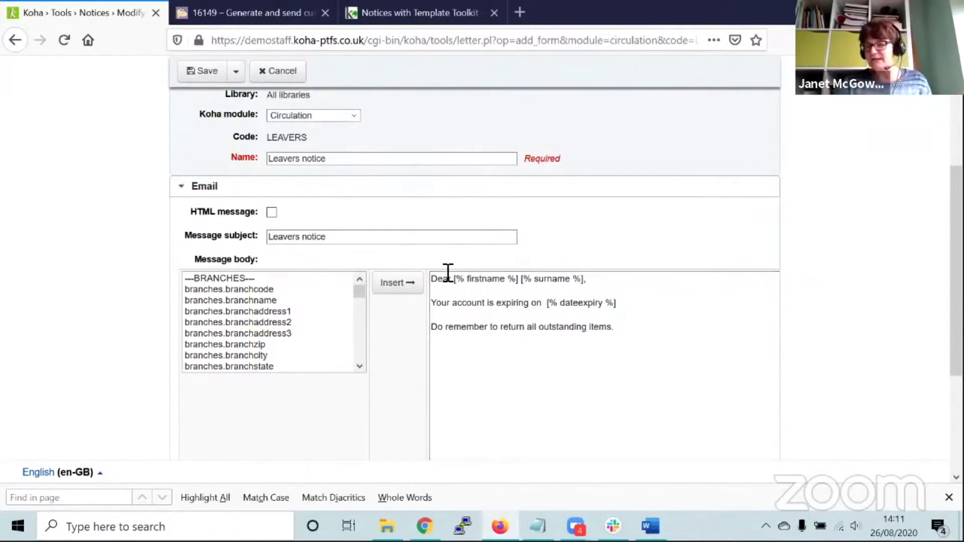
pyautogui.moveTo(455, 281); pyautogui.dragTo(524, 285)
pyautogui.doubleClick(546, 281)
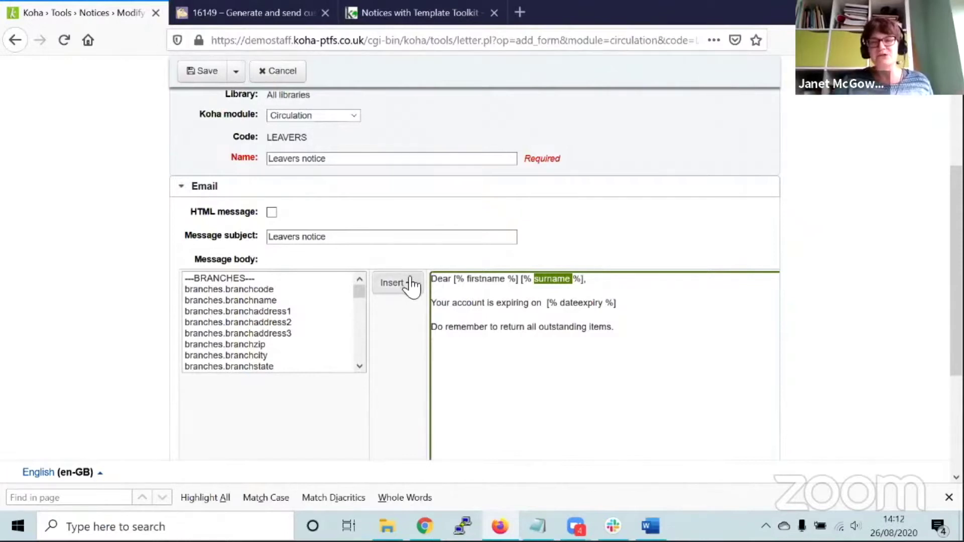
pyautogui.moveTo(453, 281); pyautogui.dragTo(607, 281)
pyautogui.click(609, 285)
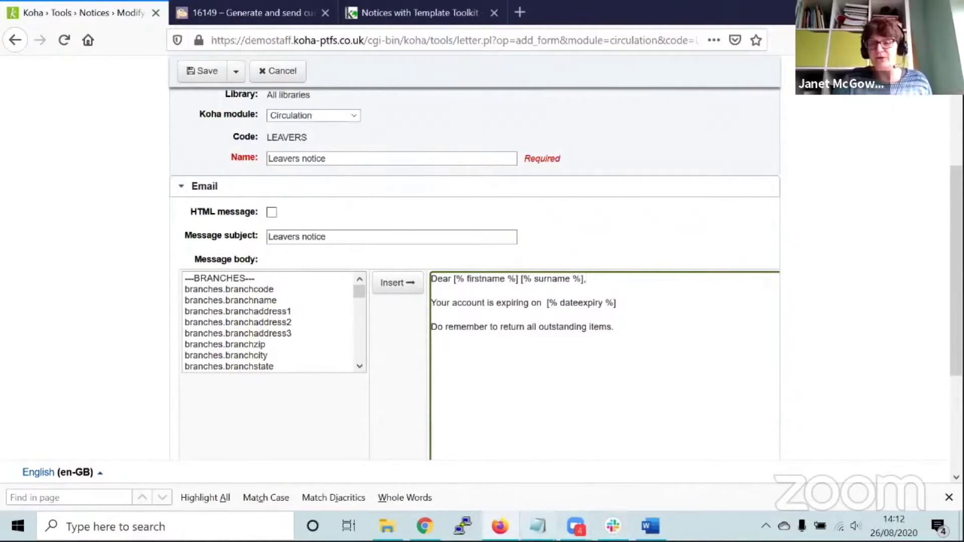
pyautogui.moveTo(537, 526)
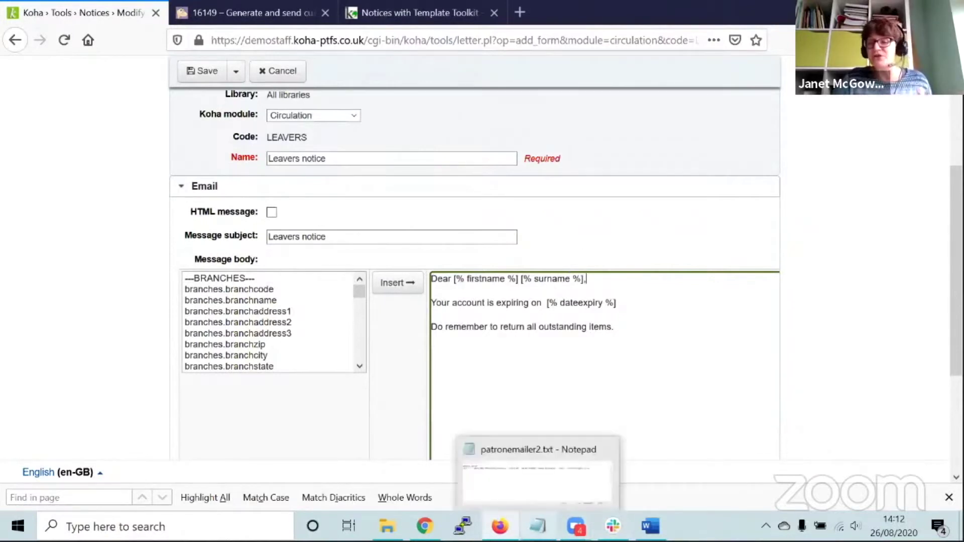
# - Maximize the patronemailer2.txt notes and highlight the patron_emailer.pl cron line and its report 206 option
pyautogui.click(538, 525)
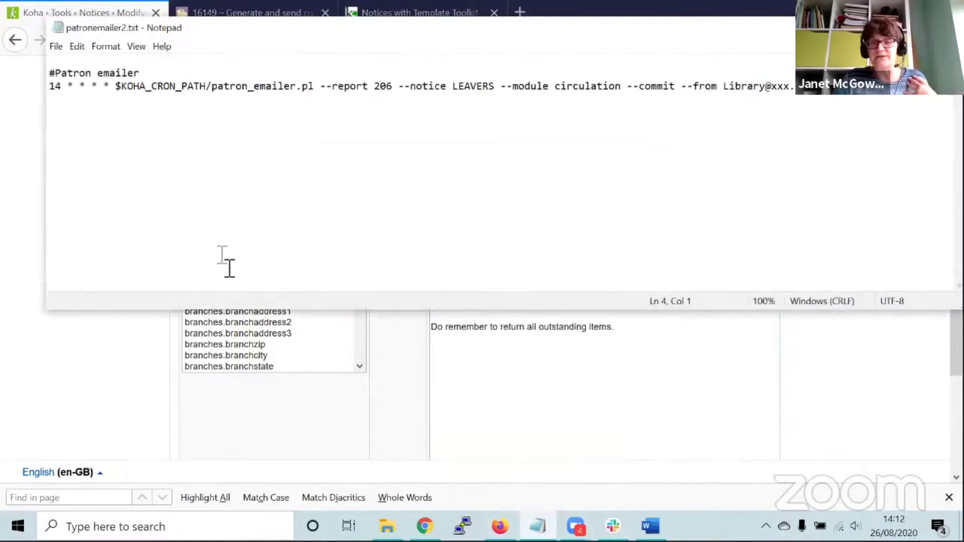
pyautogui.doubleClick(354, 28)
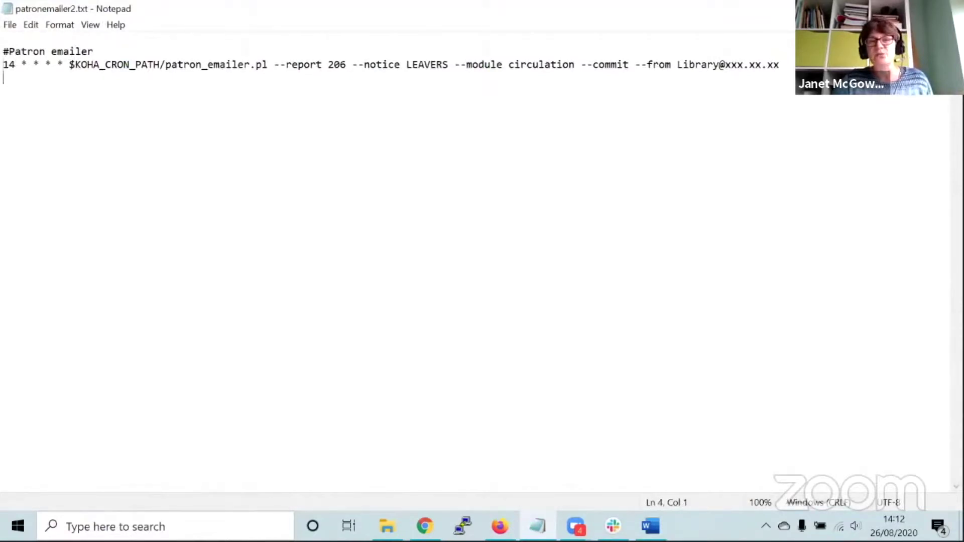
pyautogui.moveTo(3, 64); pyautogui.dragTo(792, 72)
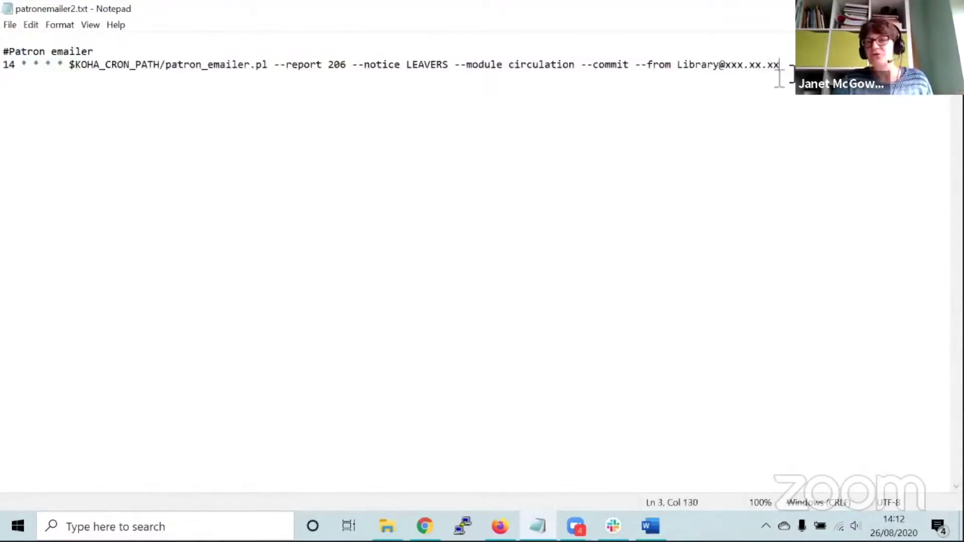
pyautogui.moveTo(168, 70); pyautogui.dragTo(271, 66)
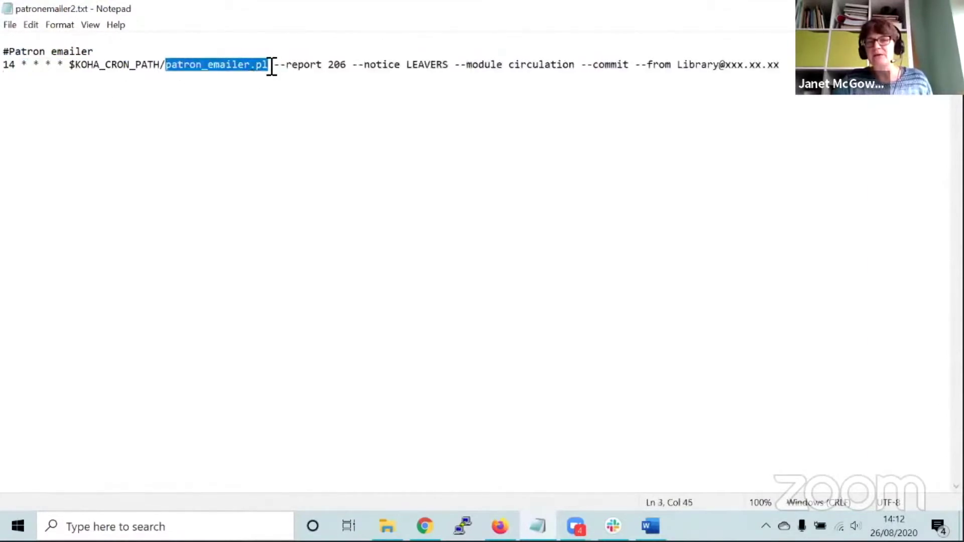
pyautogui.click(267, 86)
pyautogui.click(279, 66)
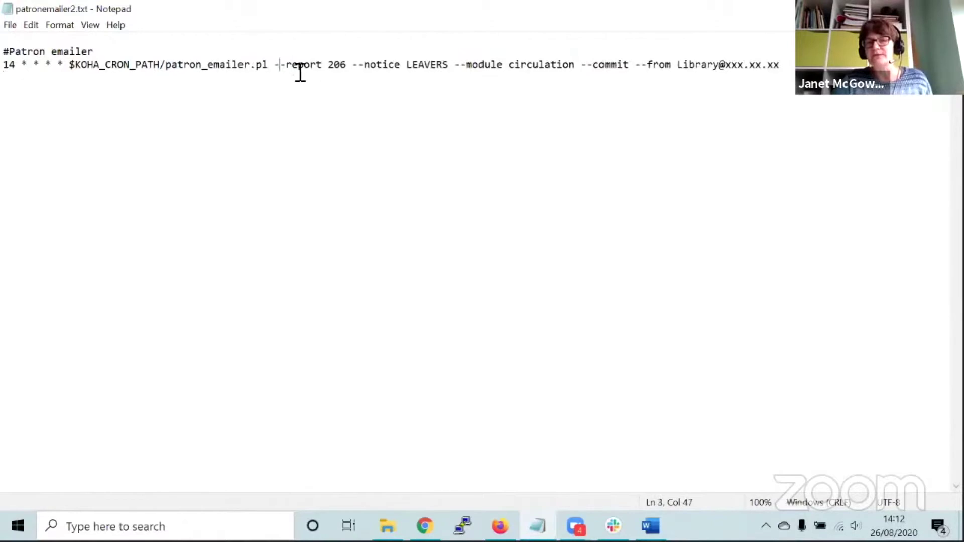
pyautogui.keyDown('shift'); pyautogui.click(345, 71); pyautogui.keyUp('shift')
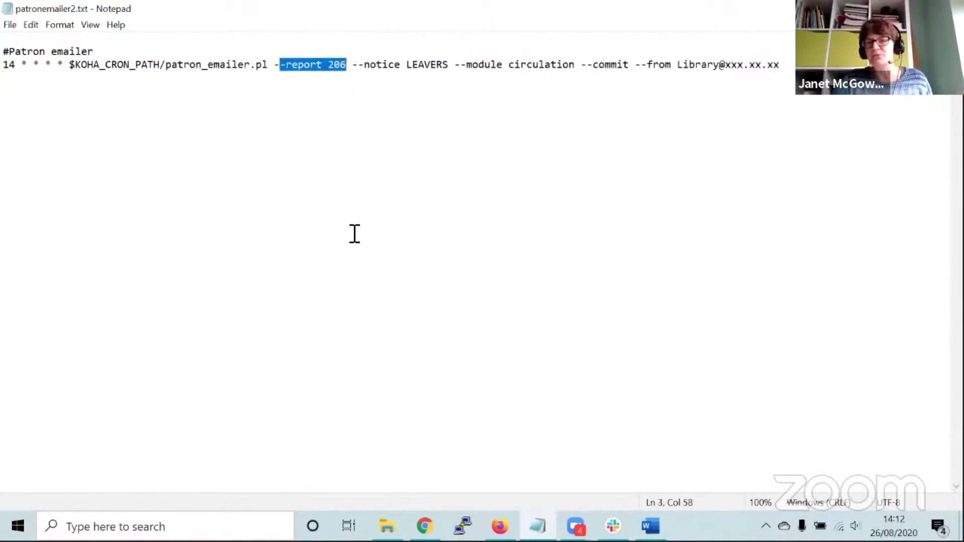
# - Point out the cron line's notice LEAVERS, module circulation and --commit options
pyautogui.moveTo(358, 70); pyautogui.dragTo(449, 65)
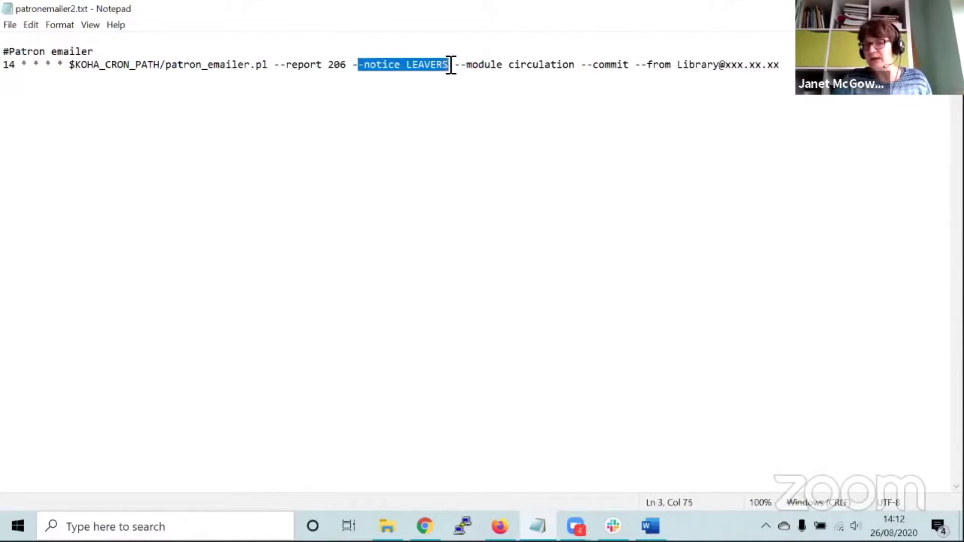
pyautogui.click(434, 107)
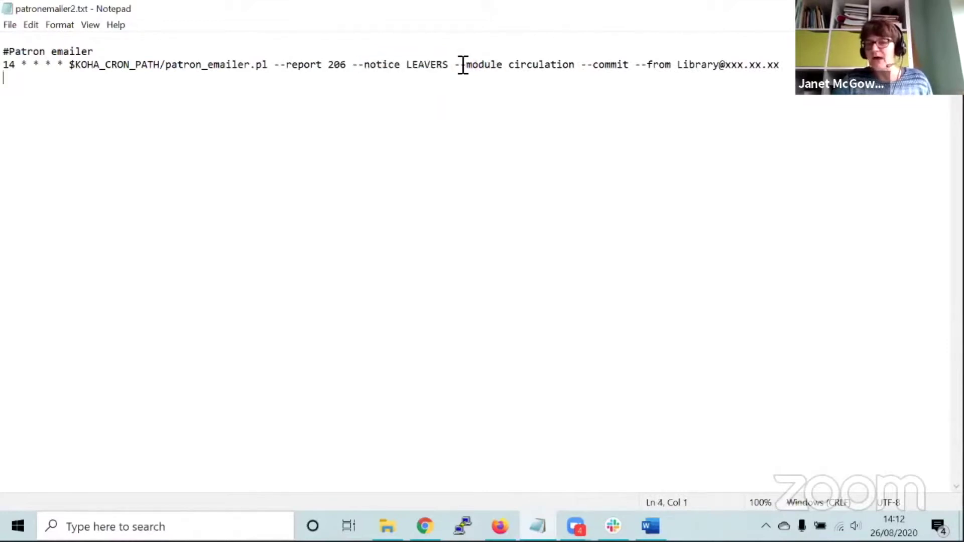
pyautogui.moveTo(461, 65); pyautogui.dragTo(576, 68)
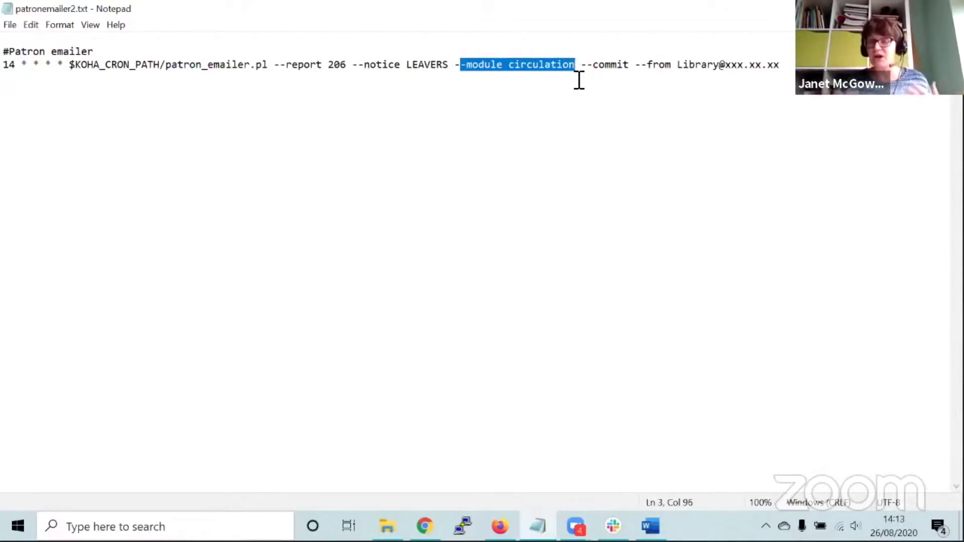
pyautogui.click(526, 80)
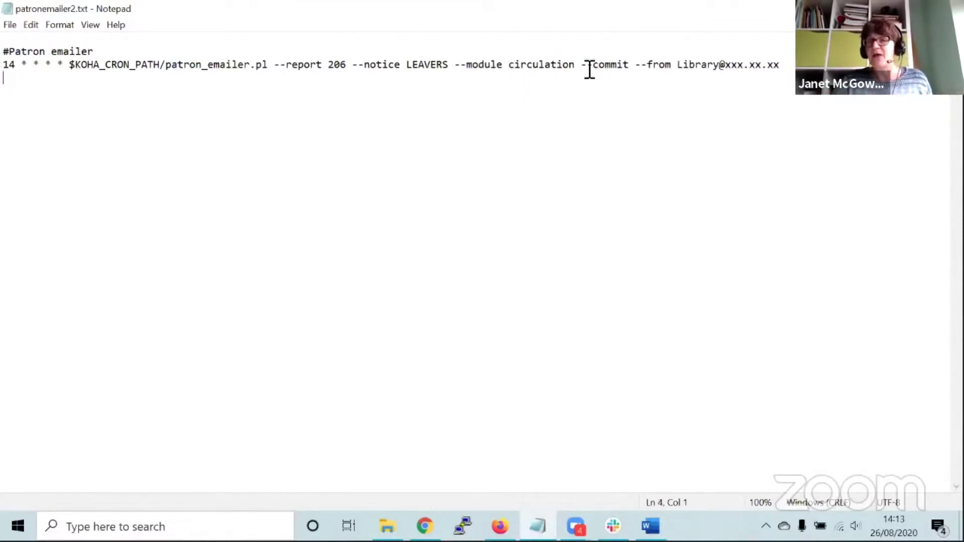
pyautogui.moveTo(581, 65); pyautogui.dragTo(634, 67)
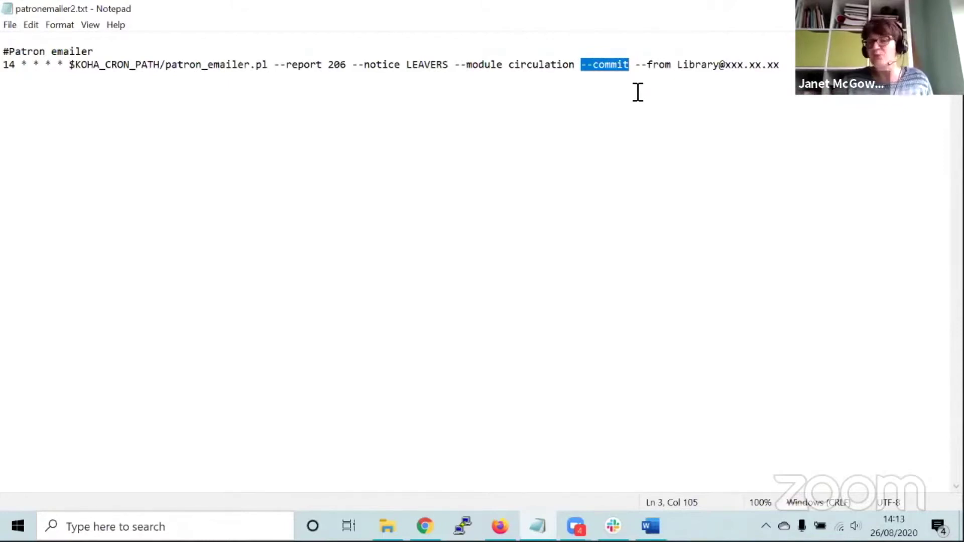
pyautogui.click(631, 91)
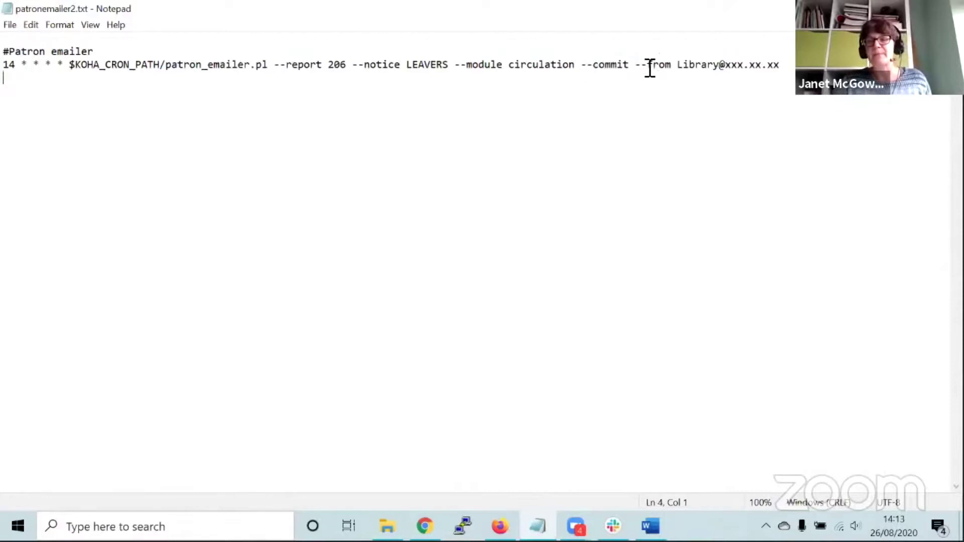
# - Highlight the cron line's from sender address option, then return to the Koha notice editor
pyautogui.moveTo(635, 66); pyautogui.dragTo(783, 71)
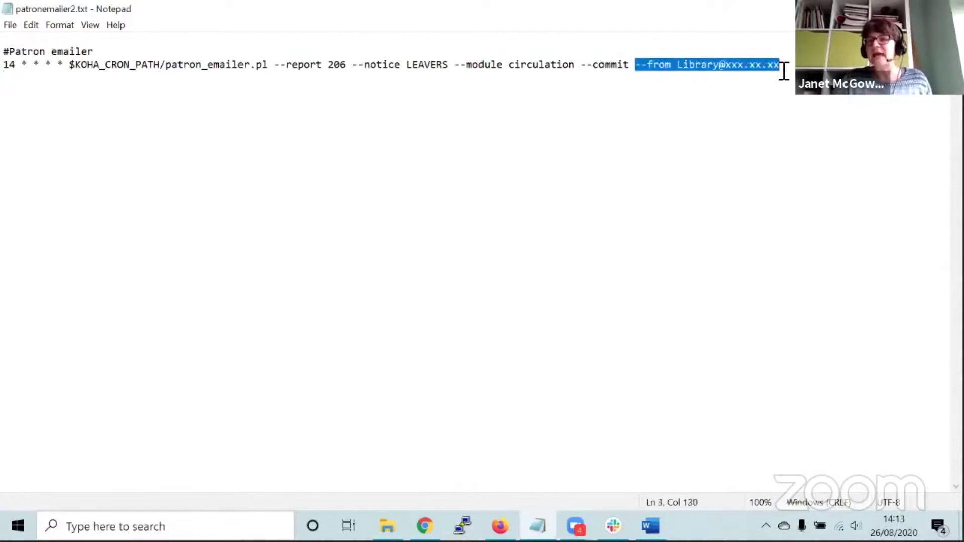
pyautogui.click(710, 66)
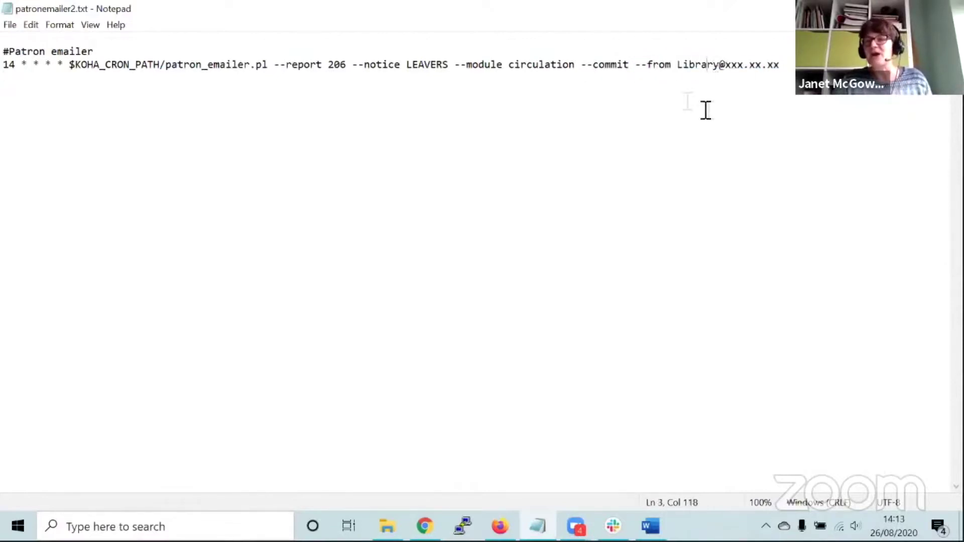
pyautogui.moveTo(679, 66); pyautogui.dragTo(718, 67)
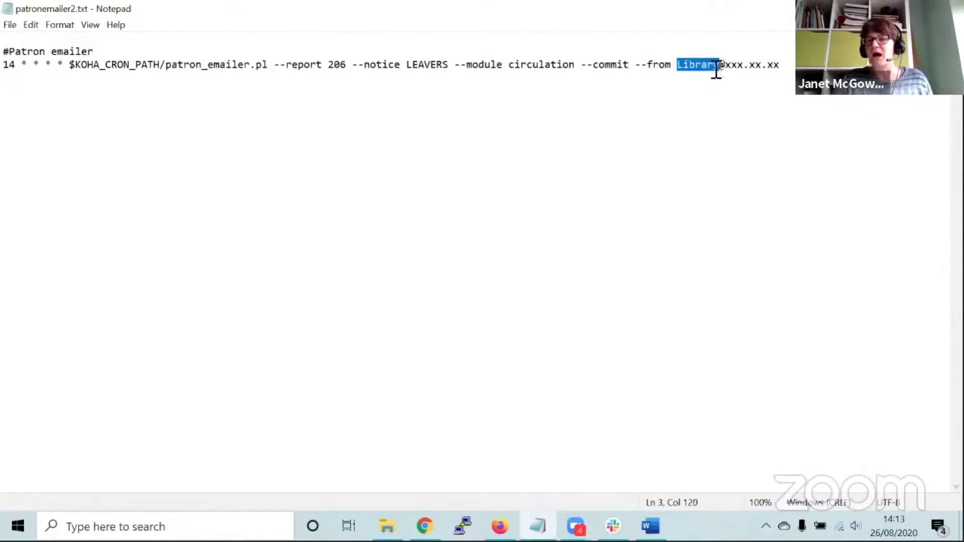
pyautogui.click(673, 69)
pyautogui.moveTo(641, 71); pyautogui.dragTo(792, 68)
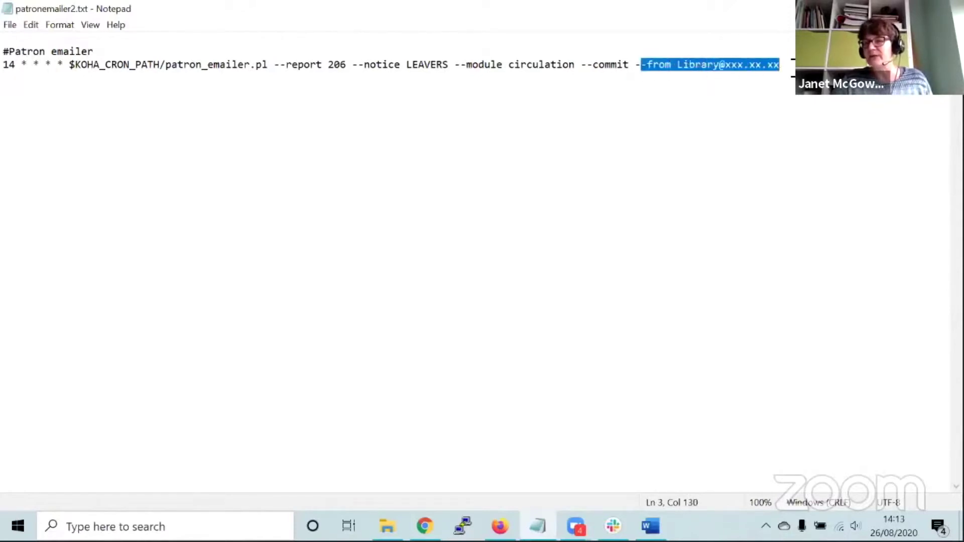
pyautogui.click(792, 68)
pyautogui.hotkey('alt', 'Tab')
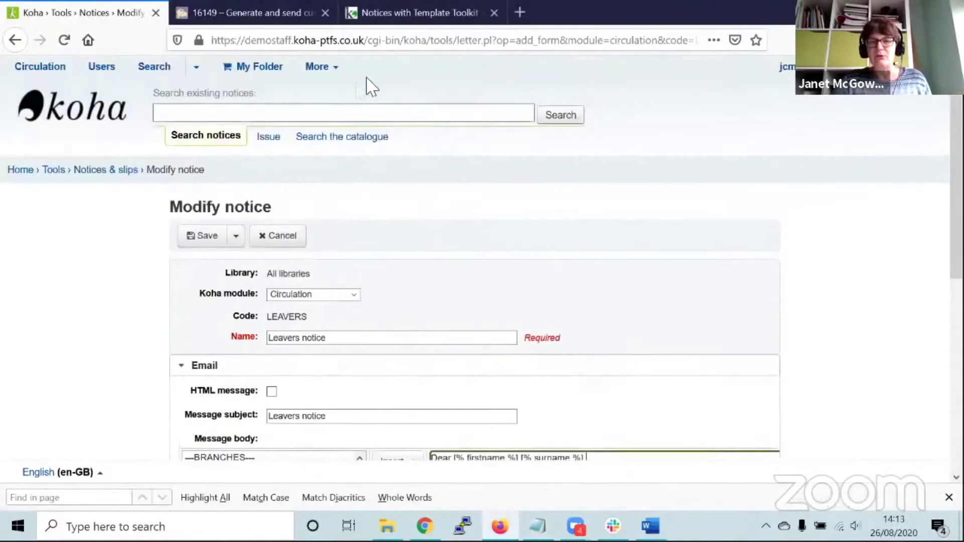
# - Open Reports' saved reports sorted by ID descending and show the SQL of report 542
pyautogui.click(326, 68)
pyautogui.click(277, 239)
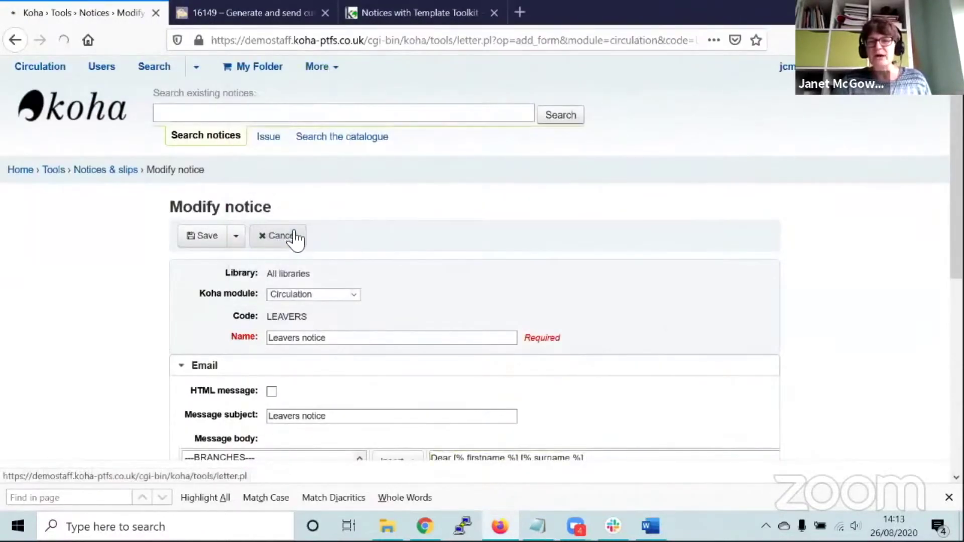
pyautogui.click(208, 282)
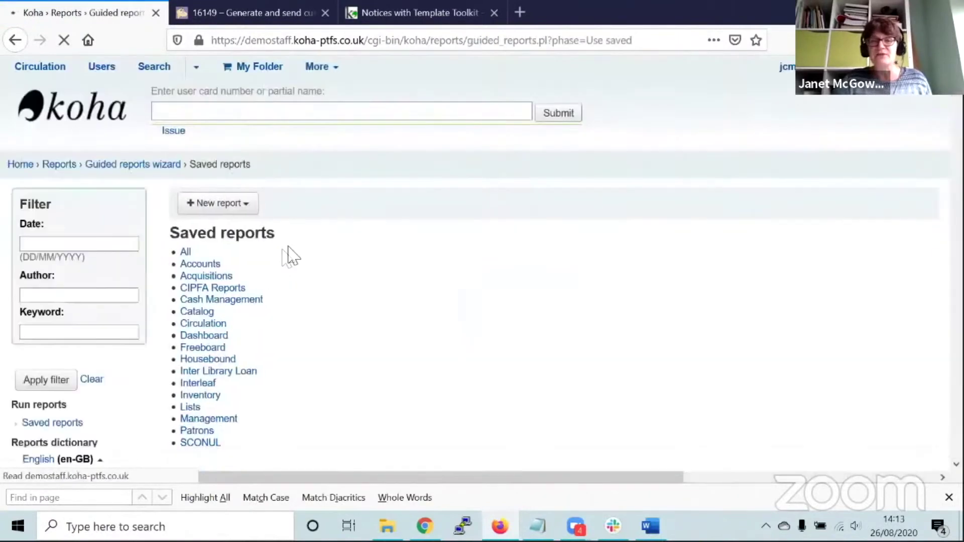
pyautogui.scroll(-3, 288, 252)
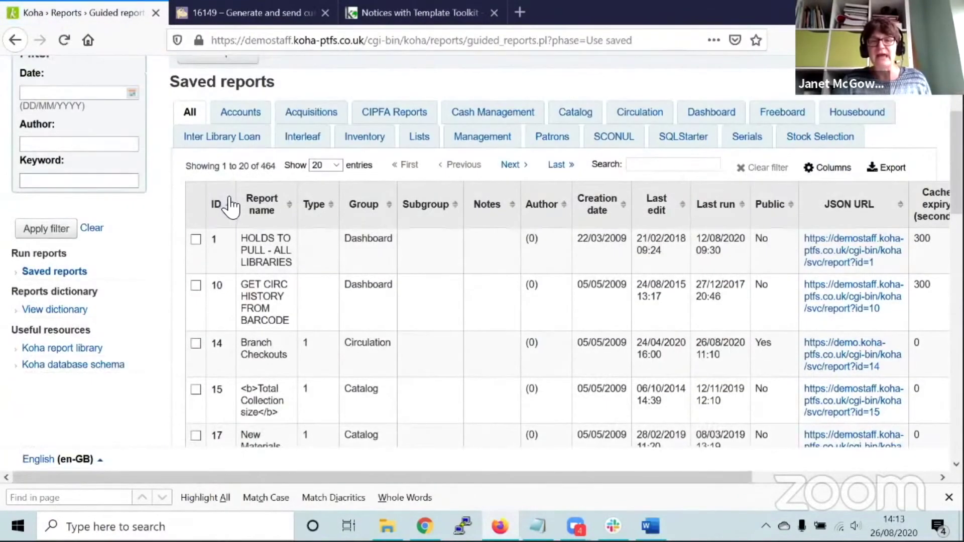
pyautogui.click(221, 204)
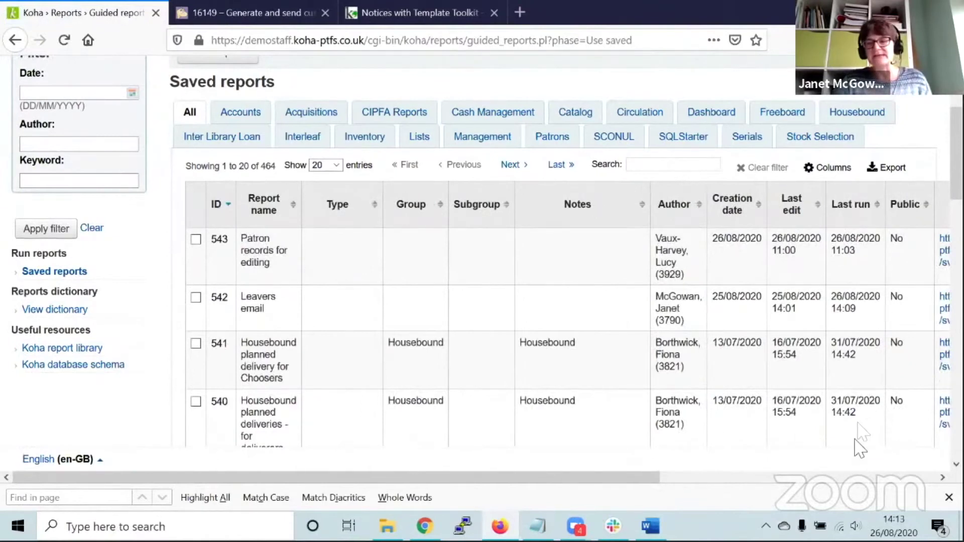
pyautogui.click(853, 477)
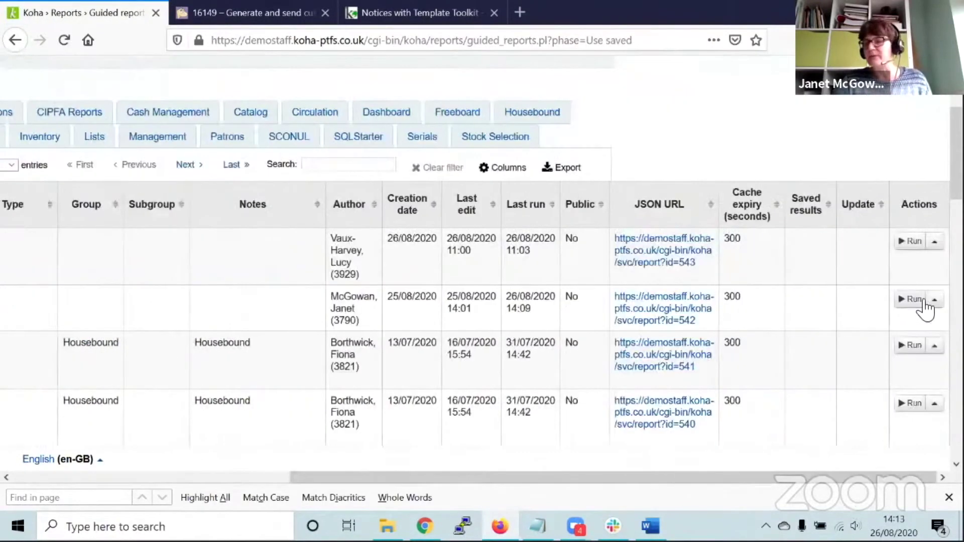
pyautogui.click(934, 300)
pyautogui.click(852, 191)
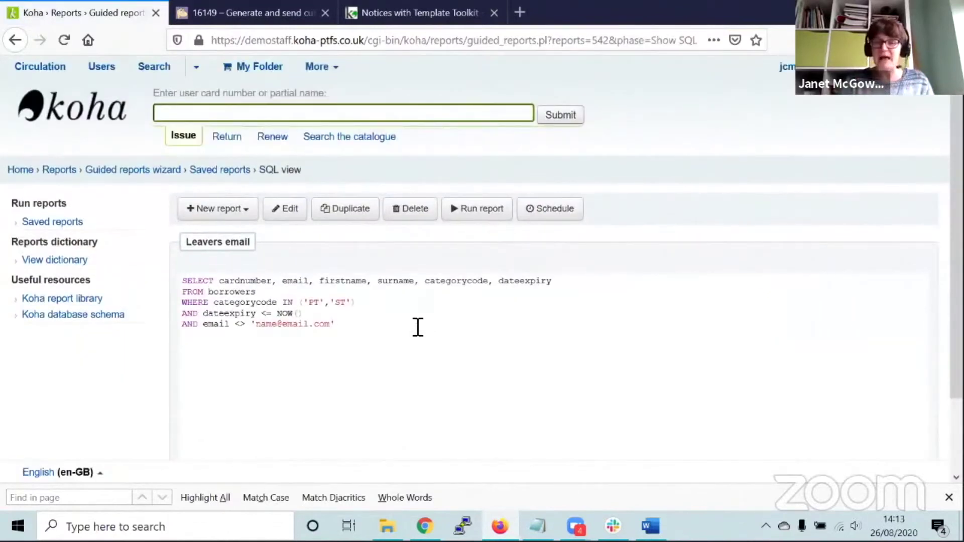
pyautogui.doubleClick(193, 281)
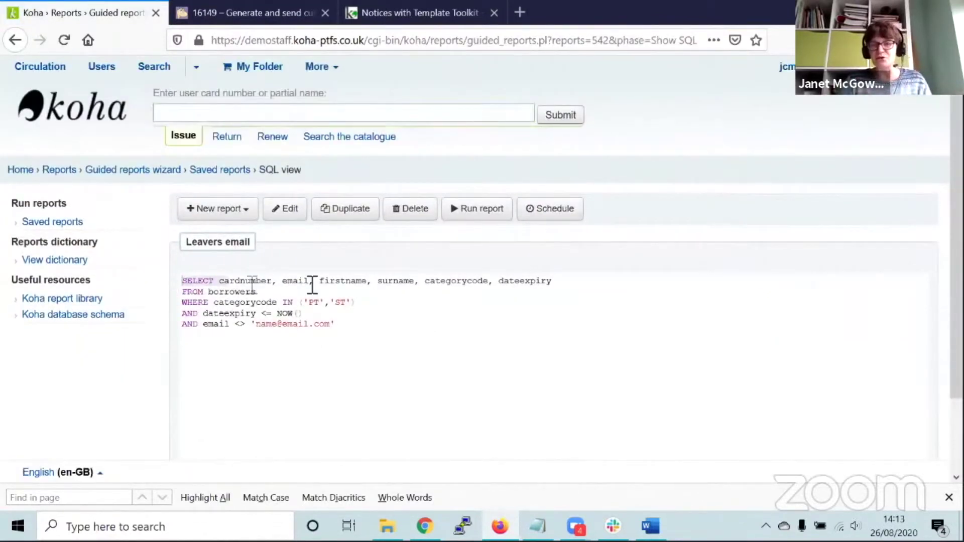
pyautogui.moveTo(313, 286); pyautogui.dragTo(350, 361)
pyautogui.click(374, 296)
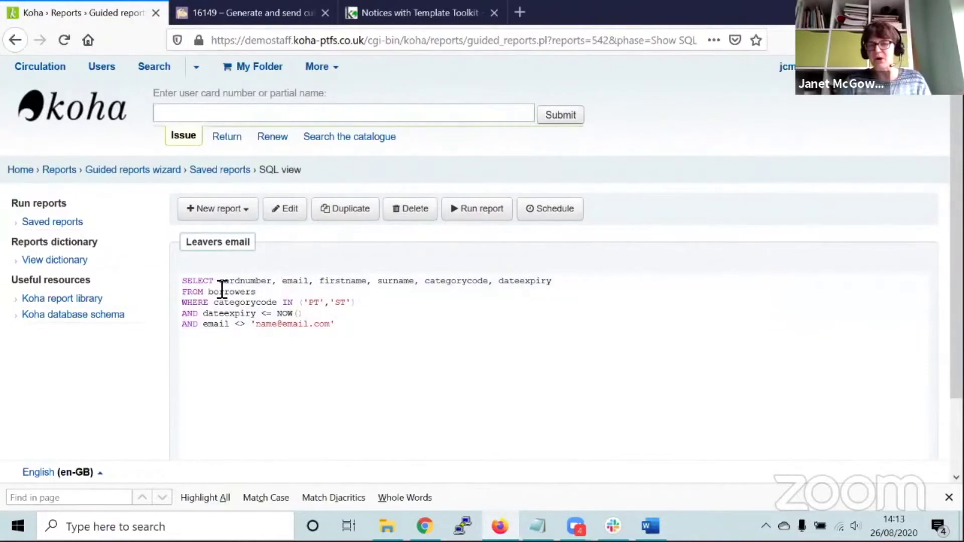
pyautogui.moveTo(221, 287); pyautogui.dragTo(559, 294)
pyautogui.click(556, 277)
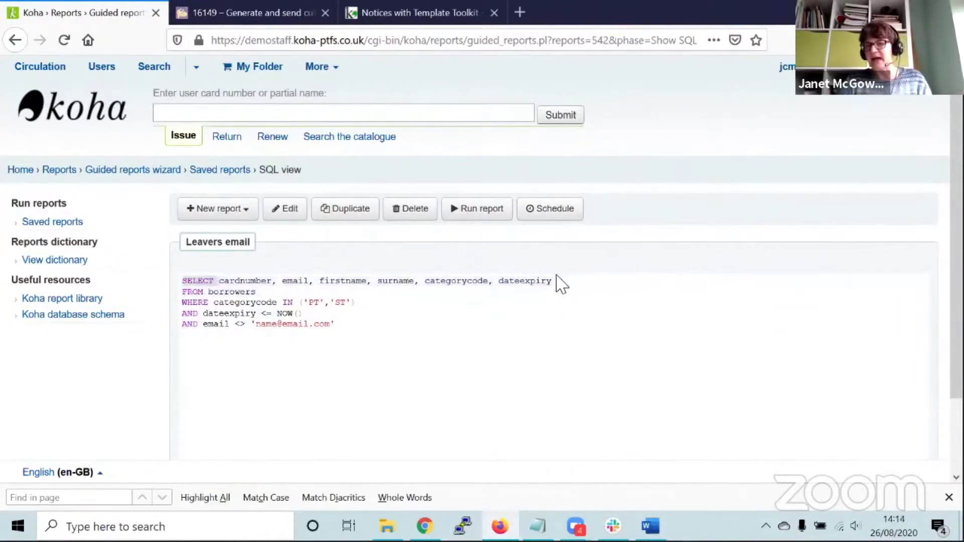
pyautogui.tripleClick(560, 284)
pyautogui.click(559, 282)
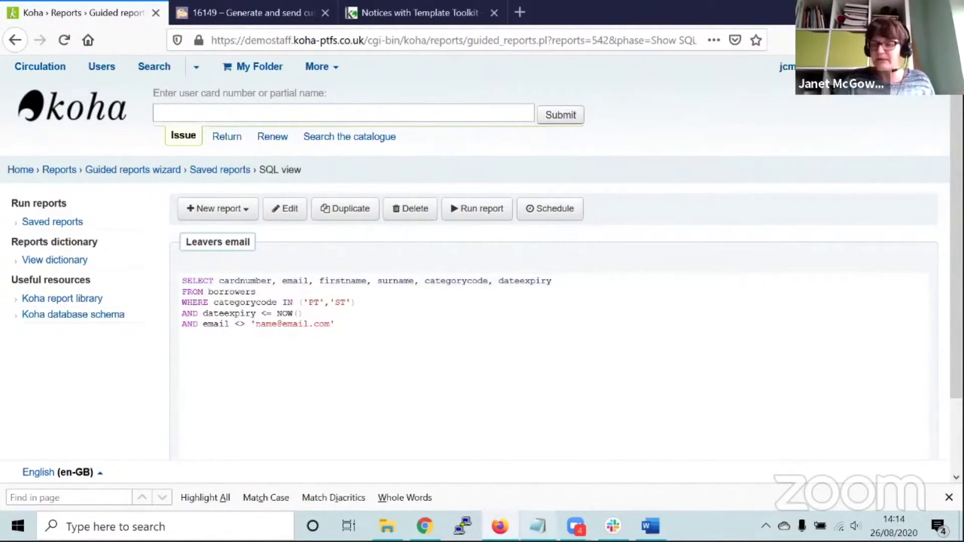
pyautogui.moveTo(537, 526)
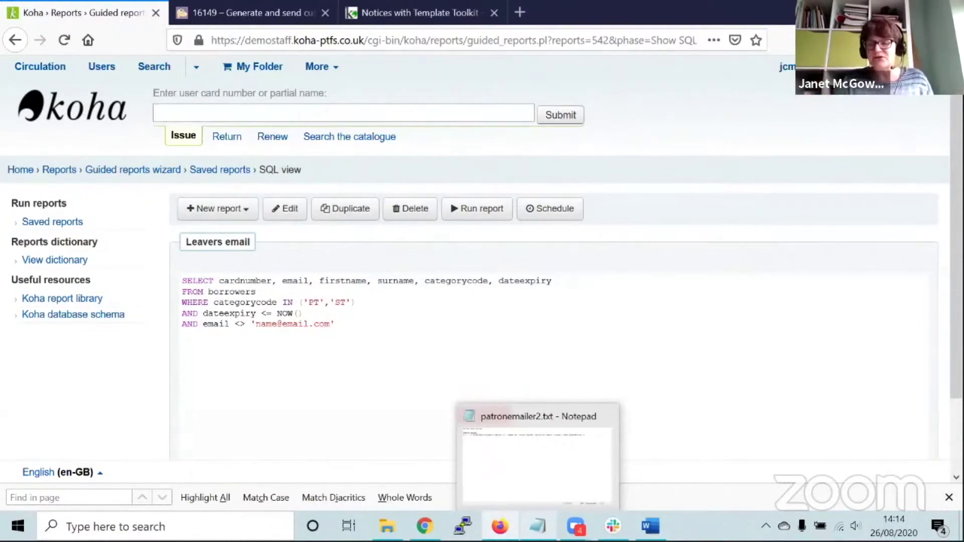
pyautogui.click(537, 525)
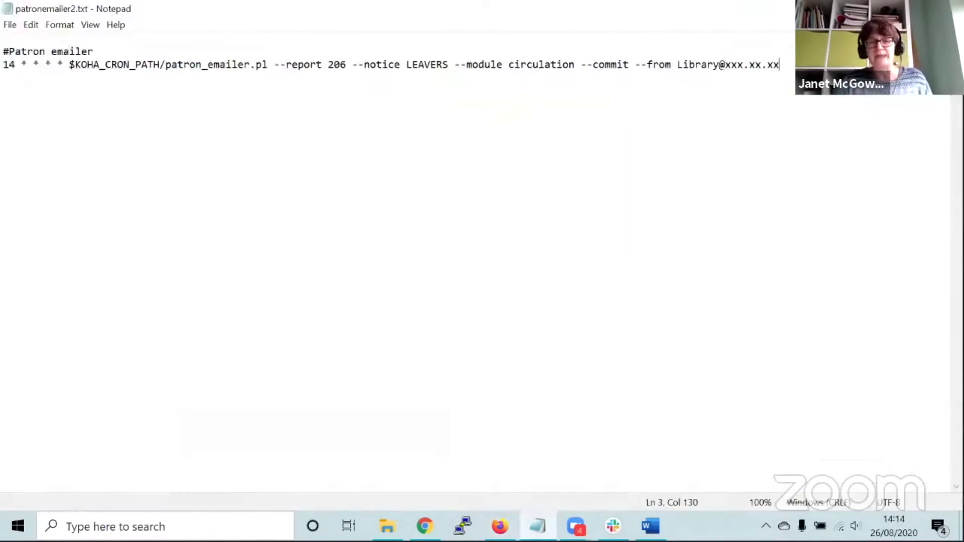
pyautogui.moveTo(4, 65); pyautogui.dragTo(783, 68)
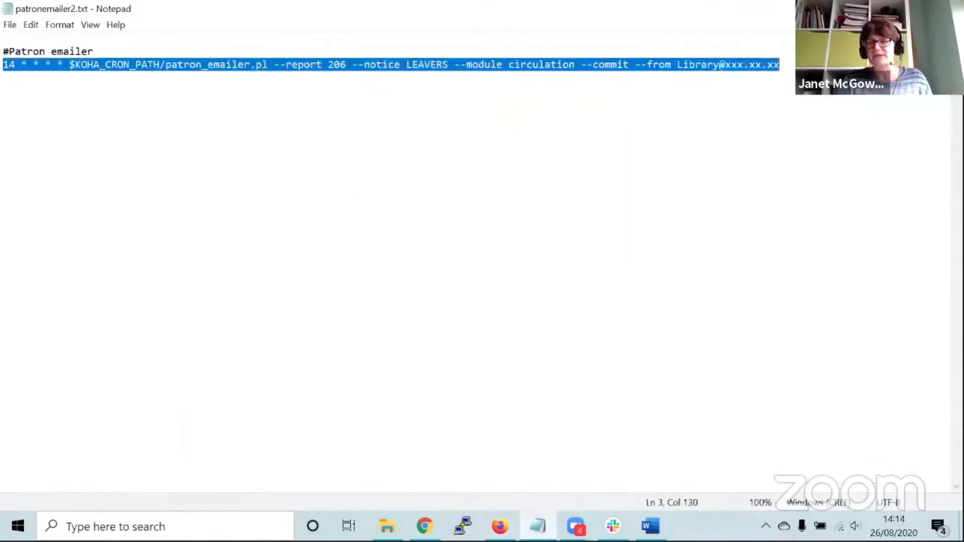
pyautogui.click(131, 131)
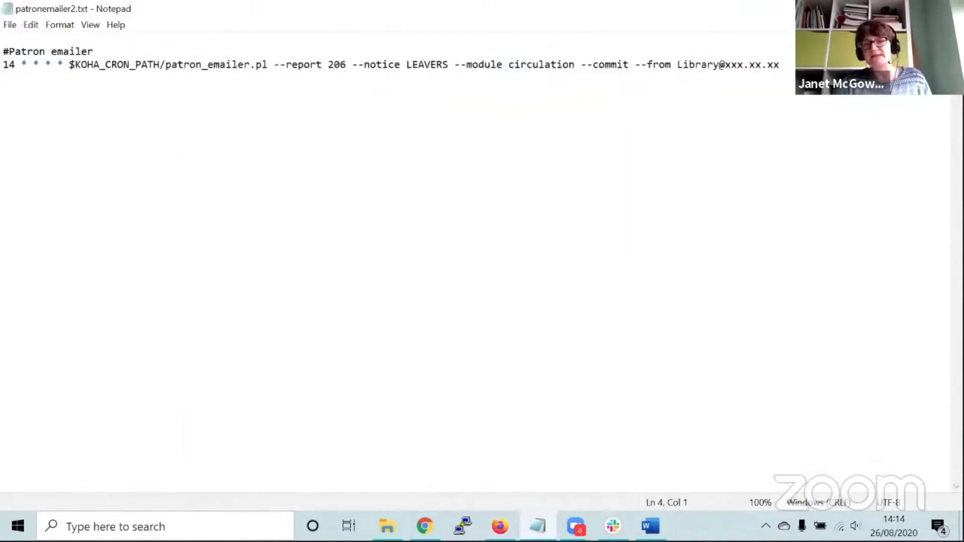
pyautogui.doubleClick(9, 65)
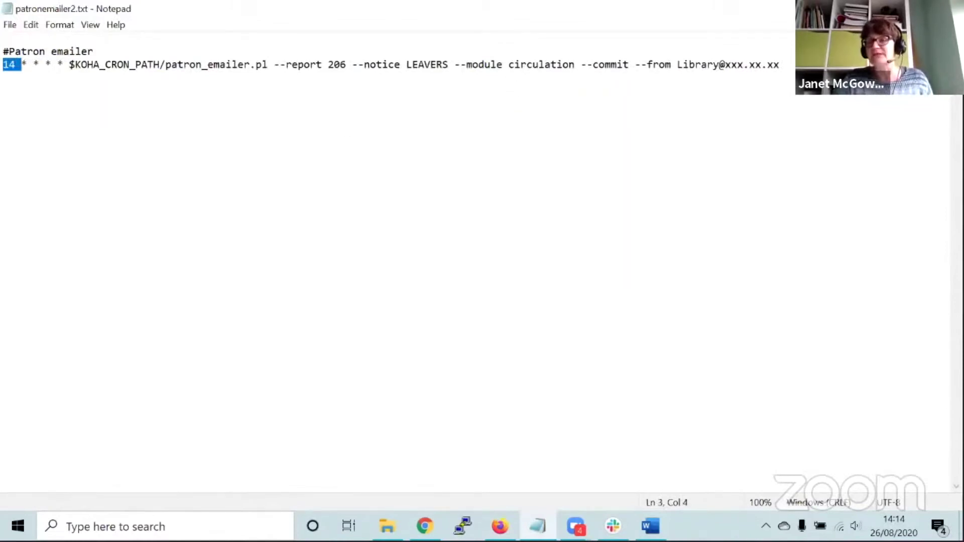
pyautogui.hotkey('alt', 'Tab')
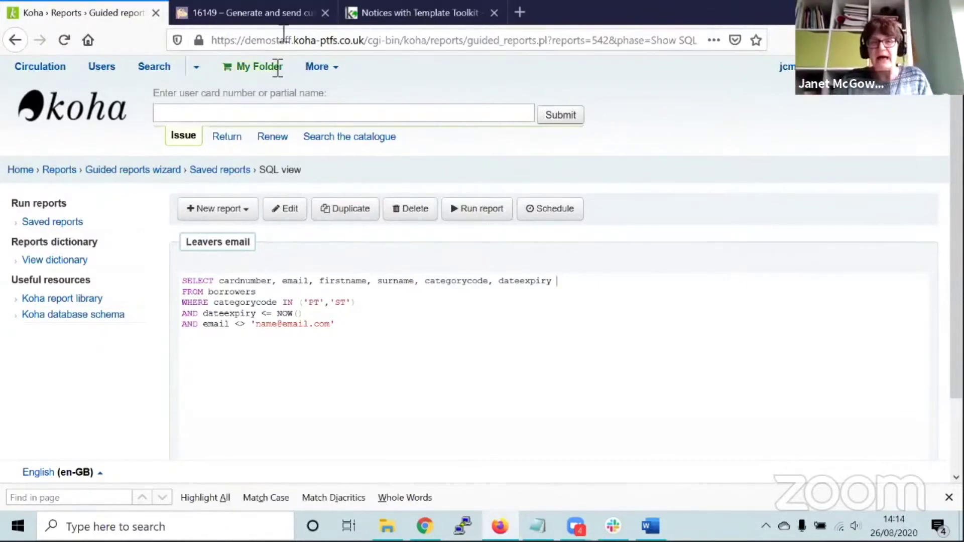
# - Point out bug 16149's RESOLVED FIXED status in Bugzilla, then return to Koha
pyautogui.click(246, 13)
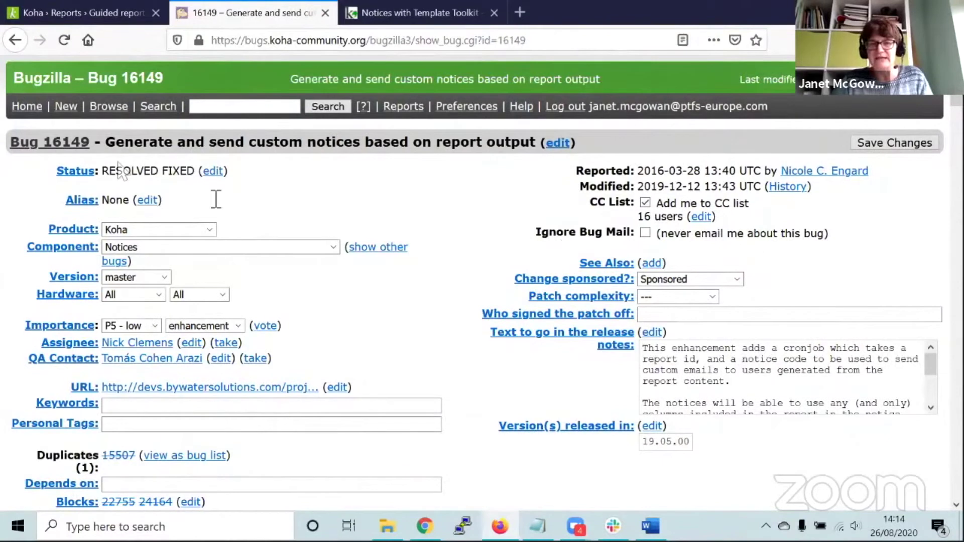
pyautogui.moveTo(115, 171); pyautogui.dragTo(164, 172)
pyautogui.click(682, 442)
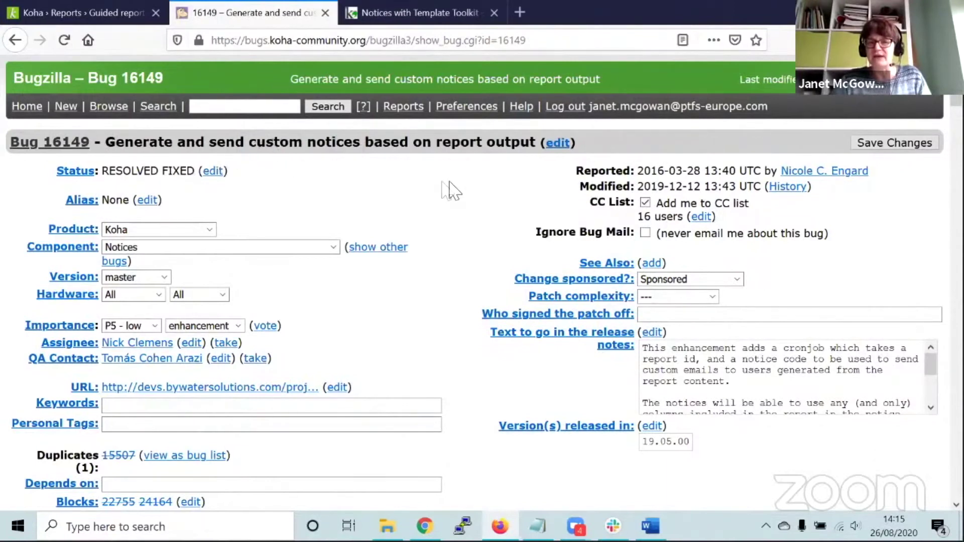
pyautogui.click(81, 12)
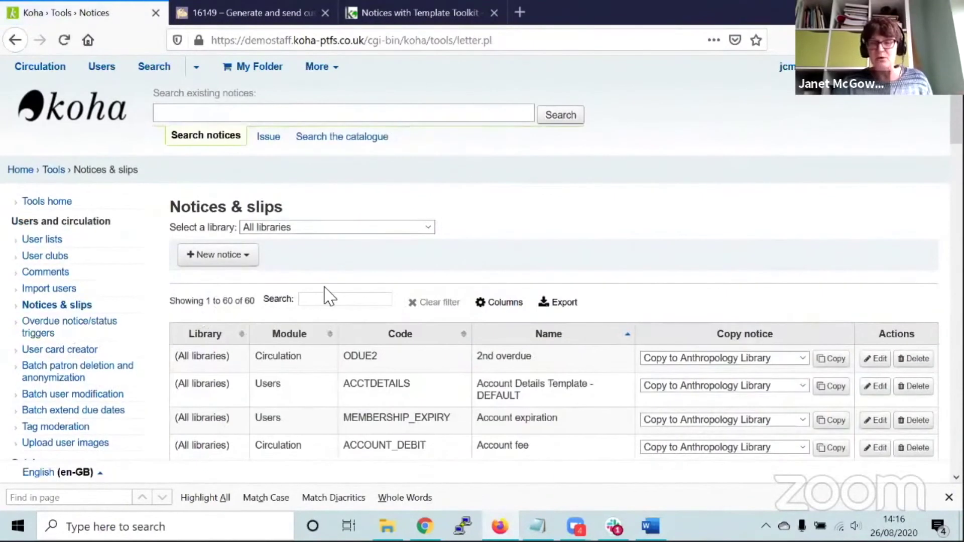
# - Search the Notices & slips list for 'leave' to locate the LEAVERS circulation notice
pyautogui.scroll(-2, 430, 289)
pyautogui.scroll(-8, 430, 289)
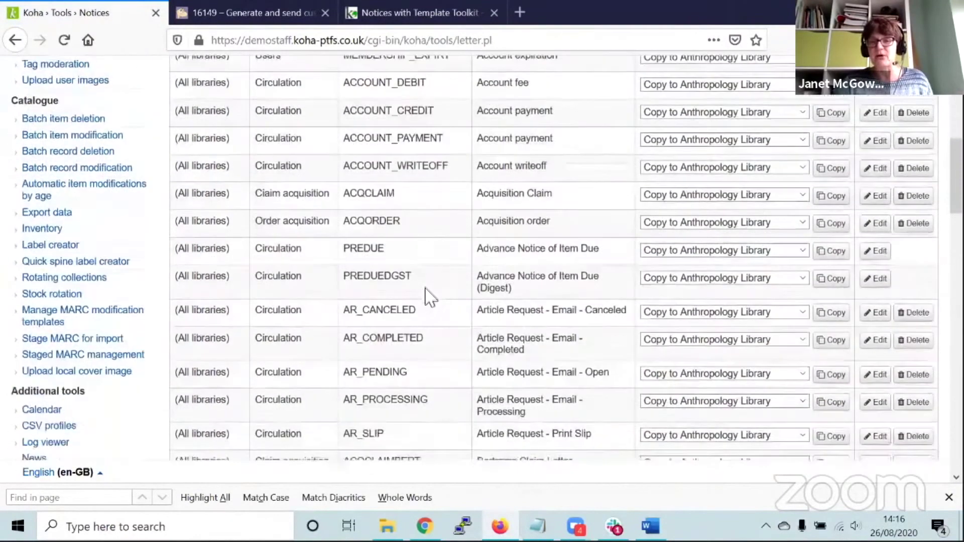
pyautogui.scroll(-5, 430, 293)
pyautogui.scroll(-3, 423, 333)
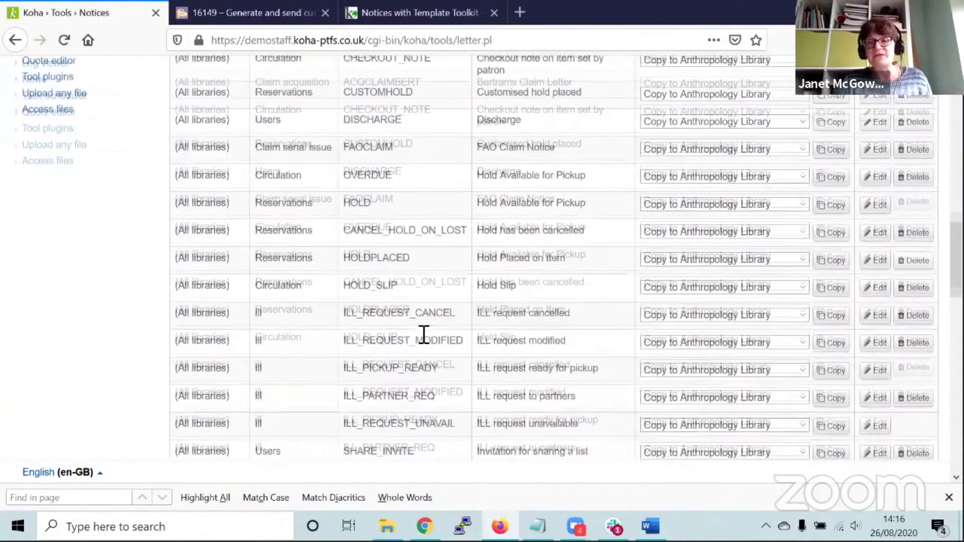
pyautogui.scroll(-6, 429, 346)
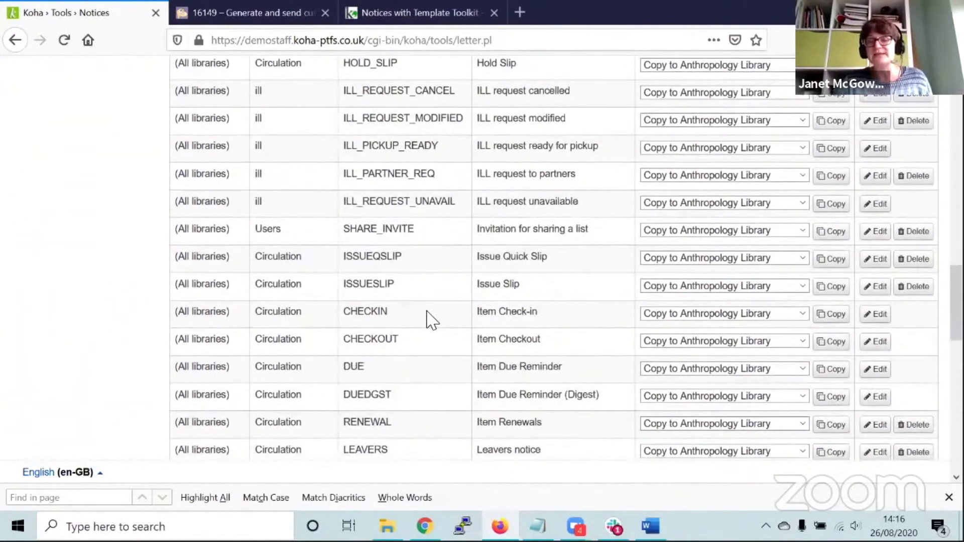
pyautogui.scroll(-5, 387, 323)
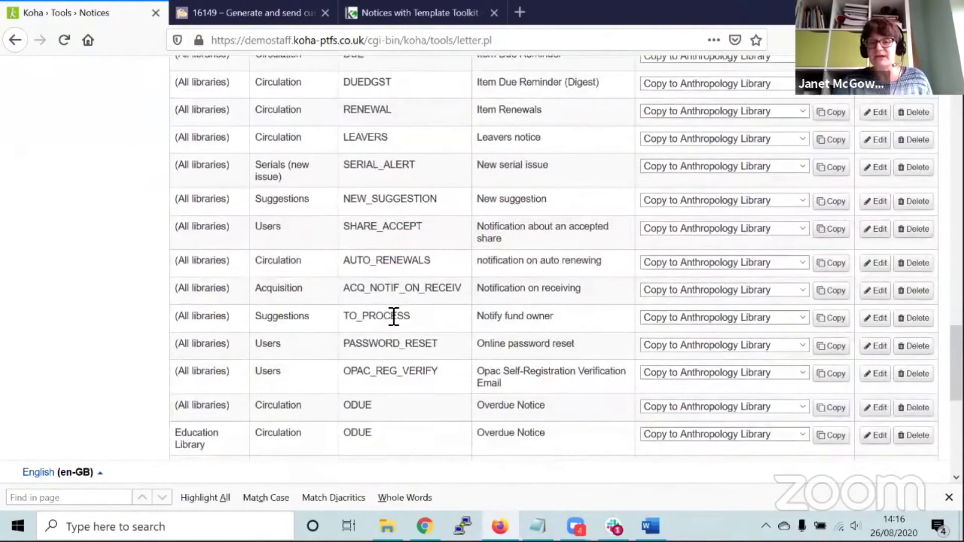
pyautogui.scroll(-5, 371, 356)
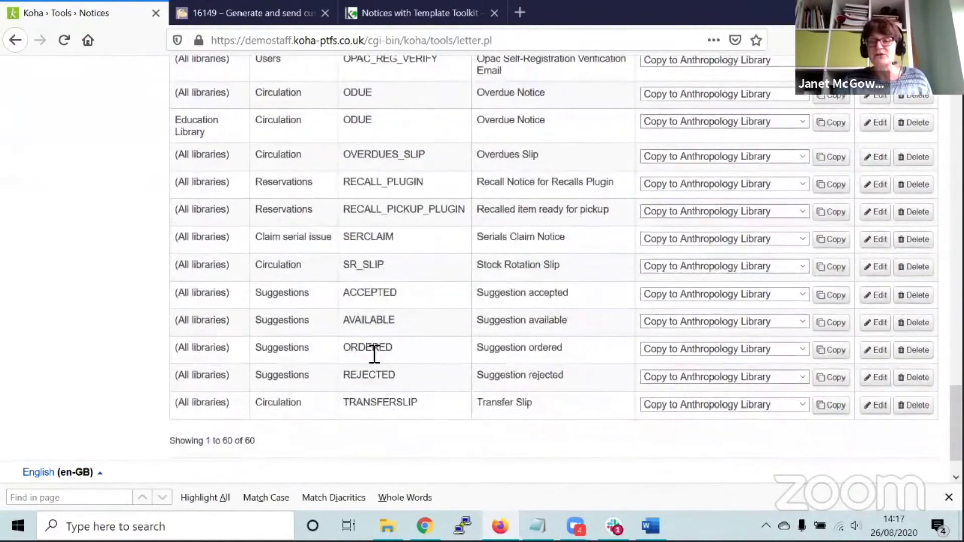
pyautogui.scroll(16, 488, 324)
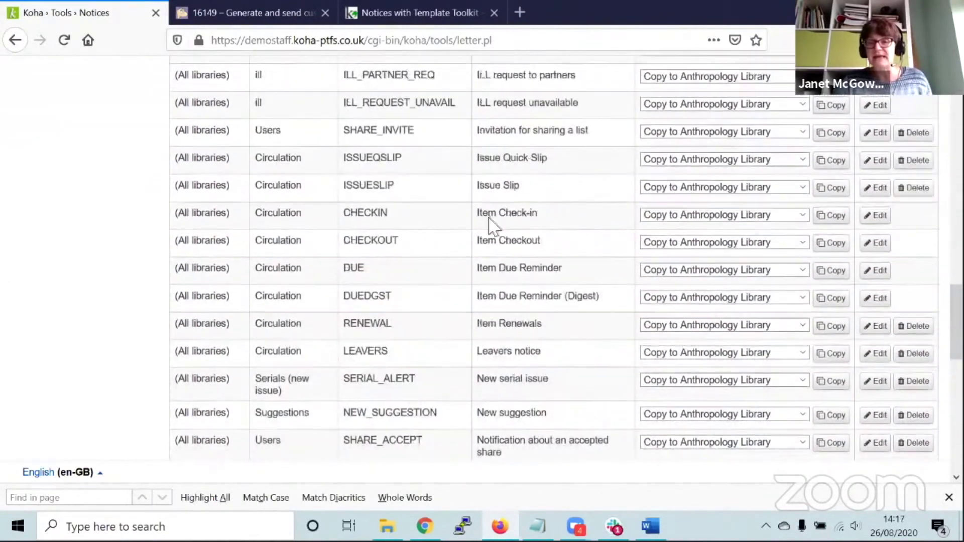
pyautogui.scroll(5, 452, 256)
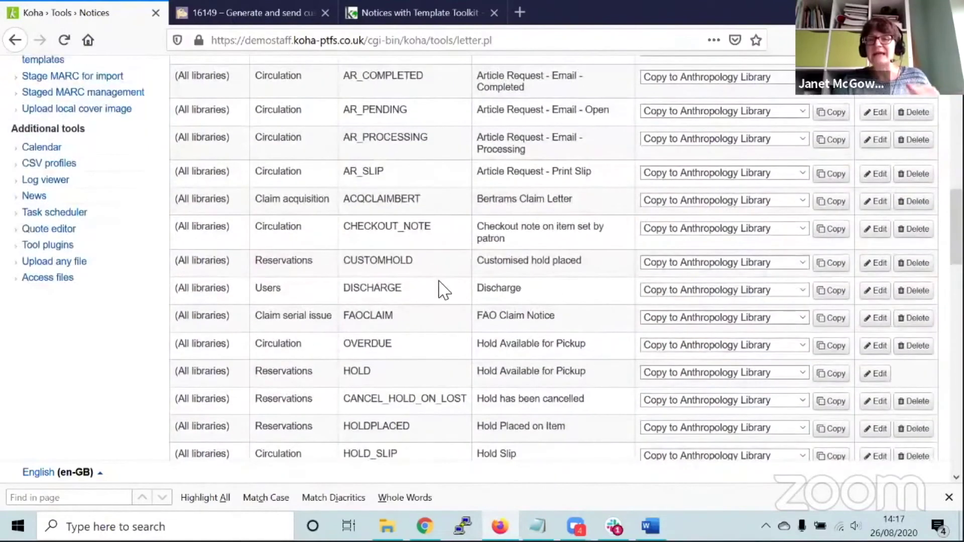
pyautogui.scroll(3, 442, 286)
pyautogui.scroll(3, 484, 262)
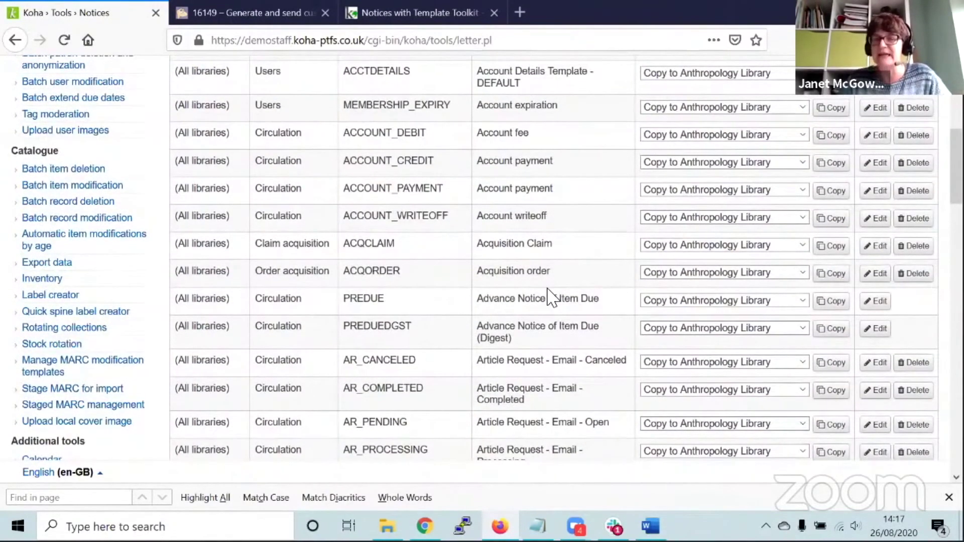
pyautogui.scroll(-9, 565, 297)
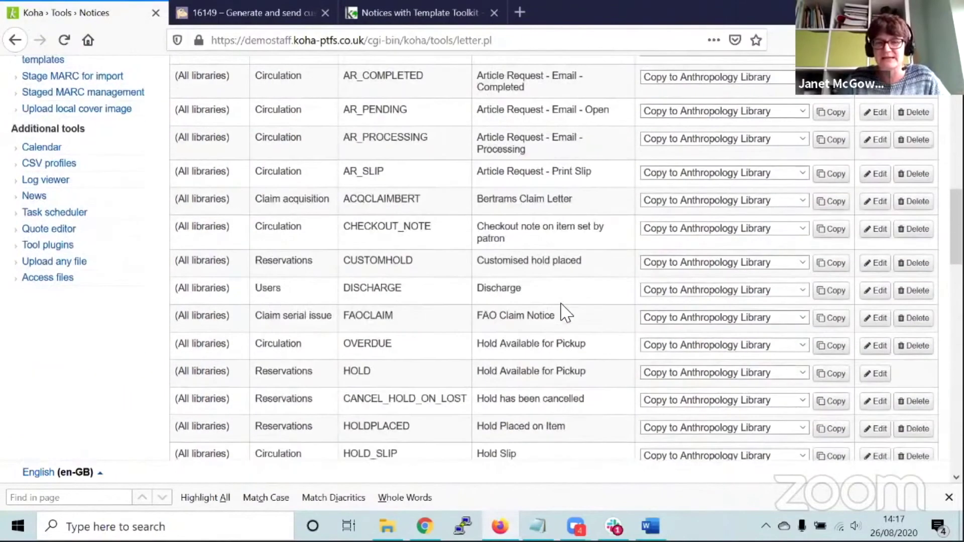
pyautogui.scroll(-8, 561, 304)
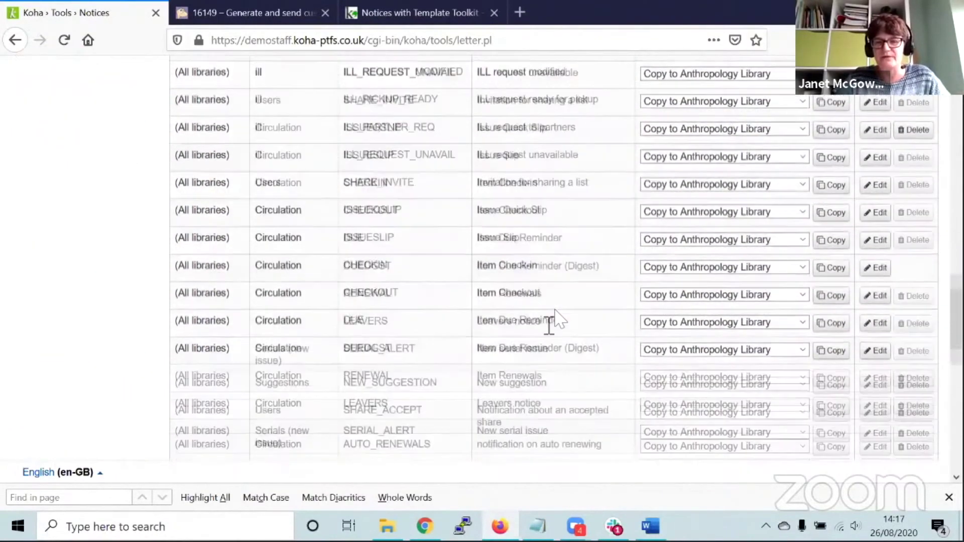
pyautogui.hotkey('ctrl', 'f')
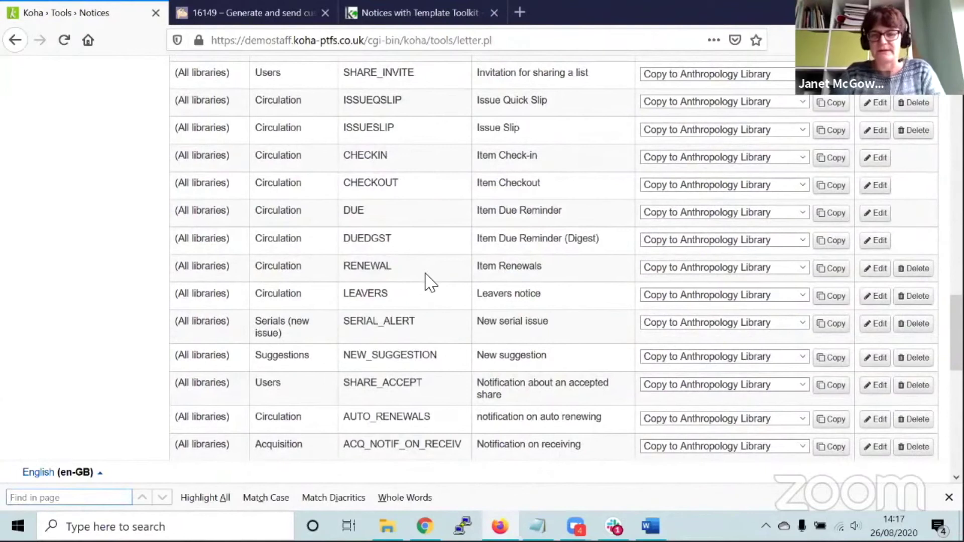
pyautogui.write('leave')
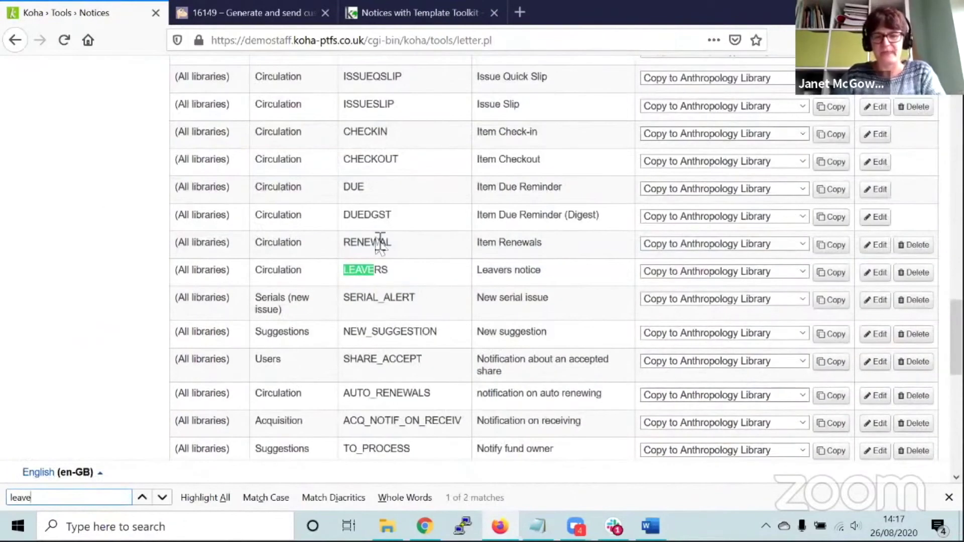
# - Edit the LEAVERS notice and review its email body's [% firstname %] placeholder and field list
pyautogui.click(876, 273)
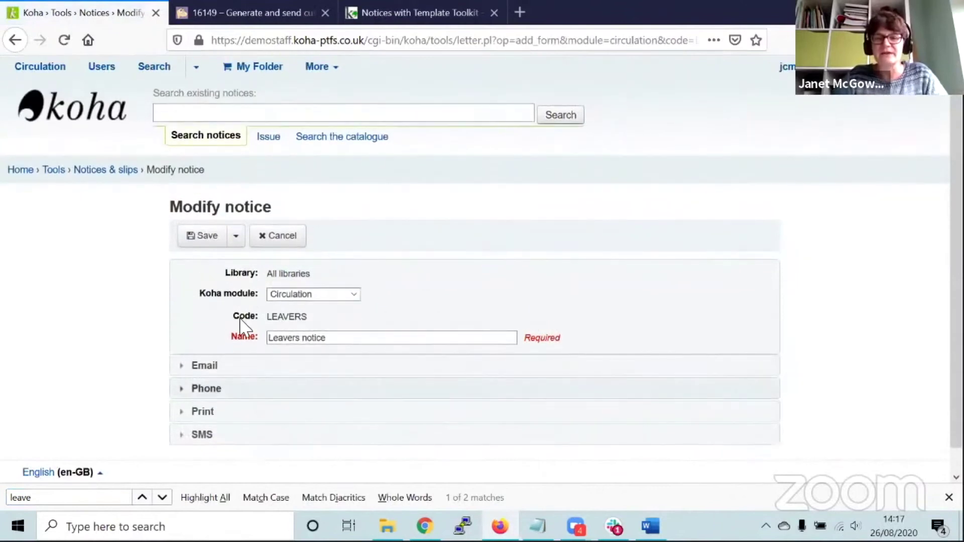
pyautogui.scroll(-5, 596, 271)
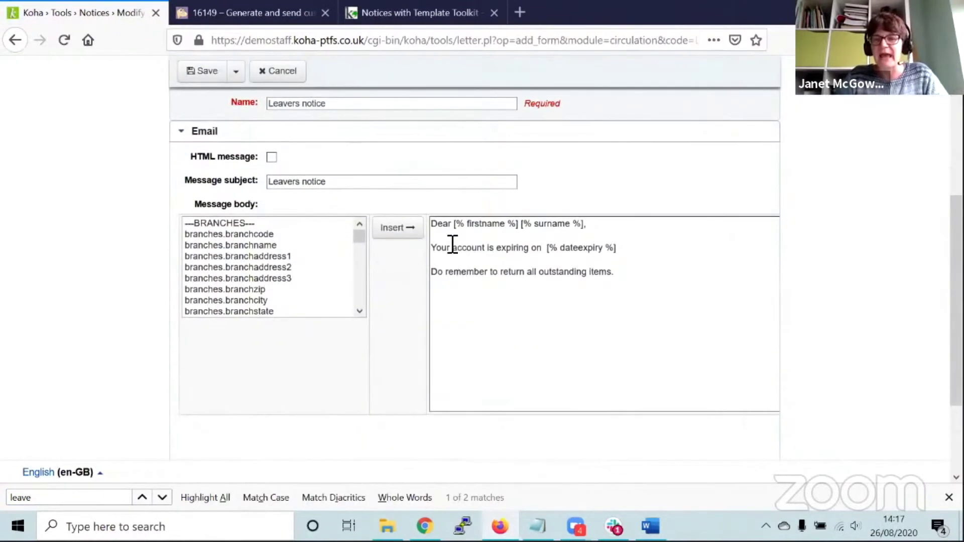
pyautogui.moveTo(453, 224); pyautogui.dragTo(522, 229)
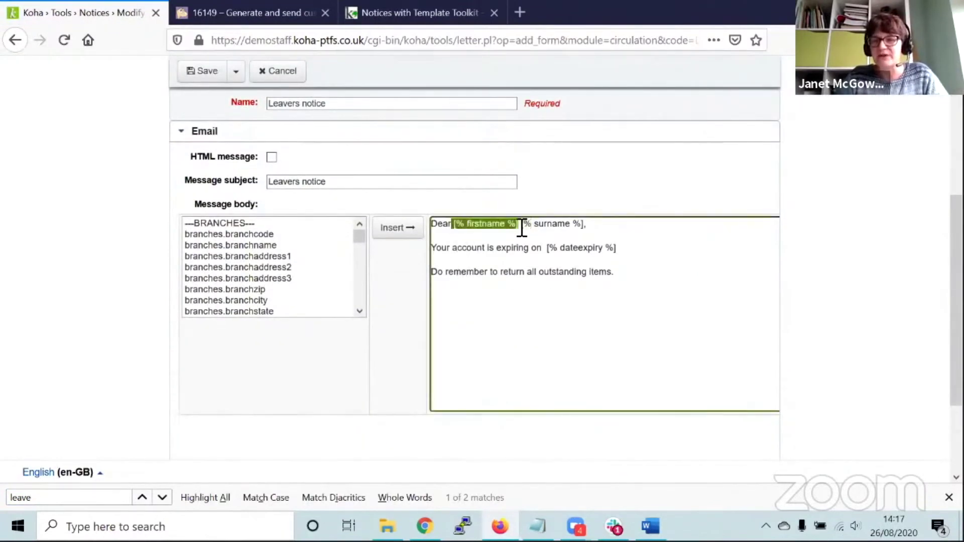
pyautogui.click(619, 240)
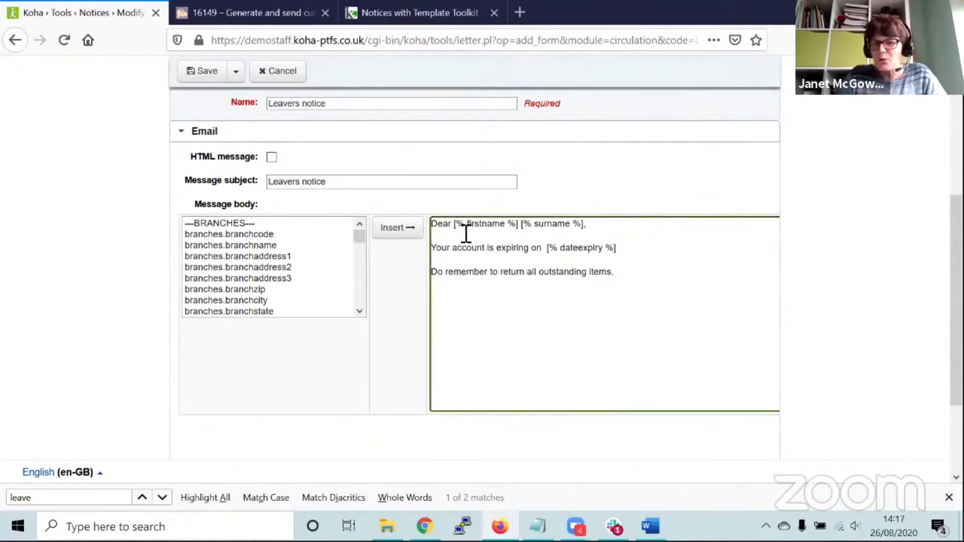
pyautogui.click(612, 229)
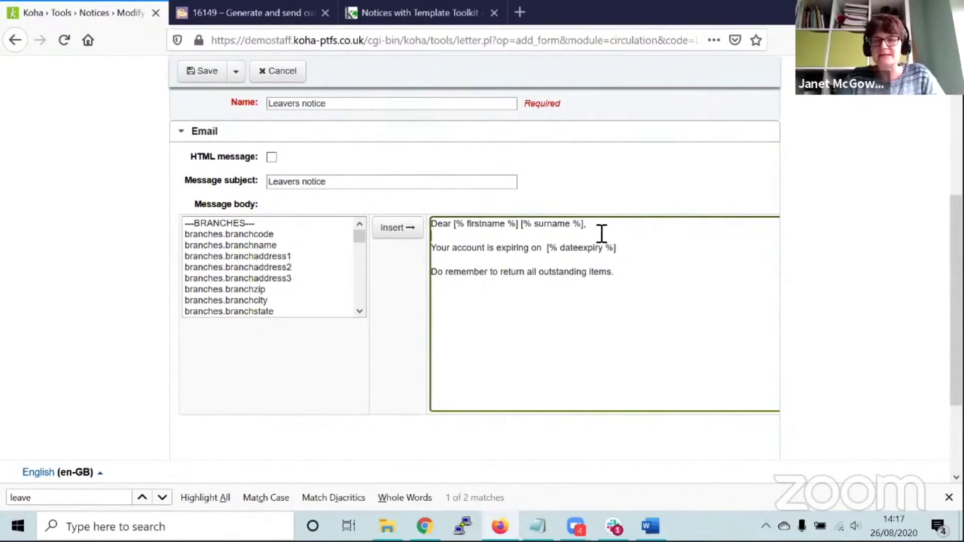
pyautogui.scroll(-3, 286, 280)
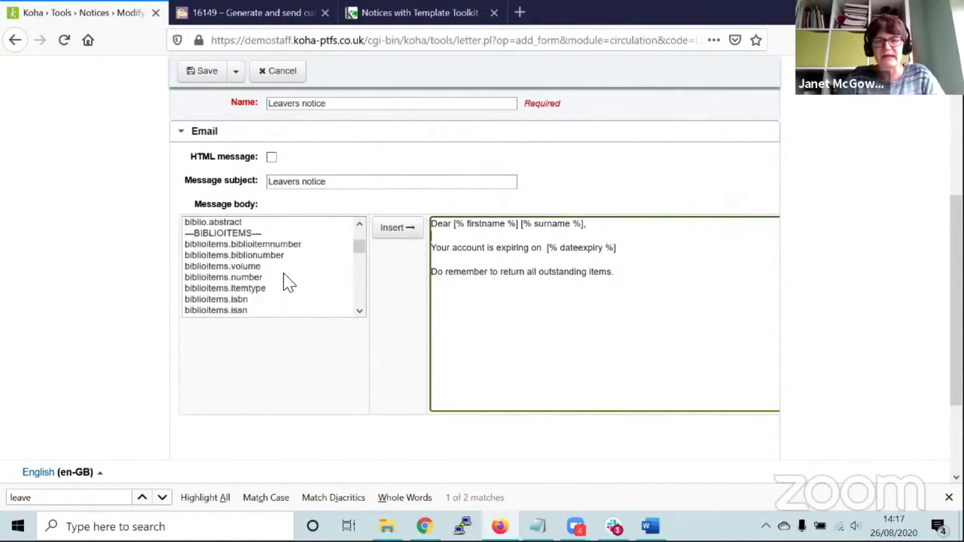
pyautogui.scroll(5, 288, 282)
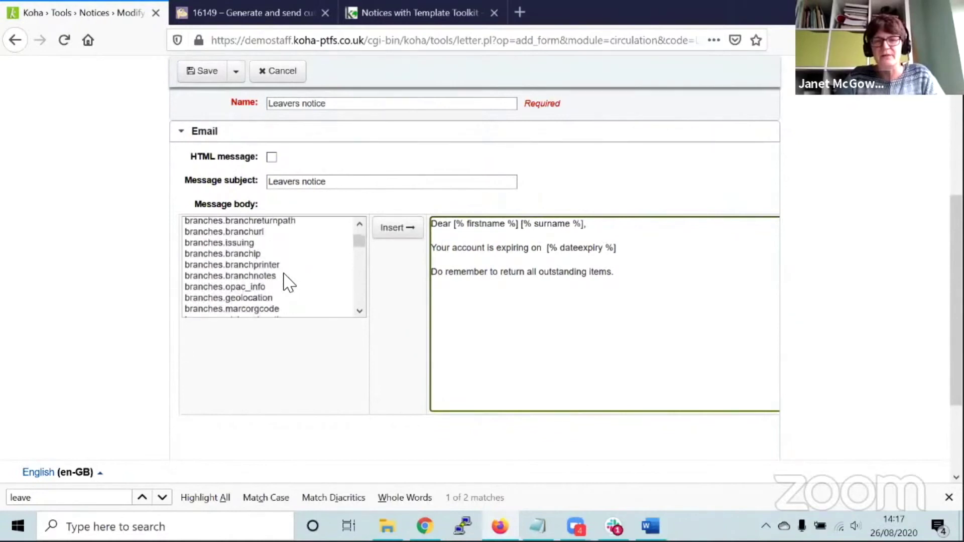
pyautogui.scroll(-6, 289, 282)
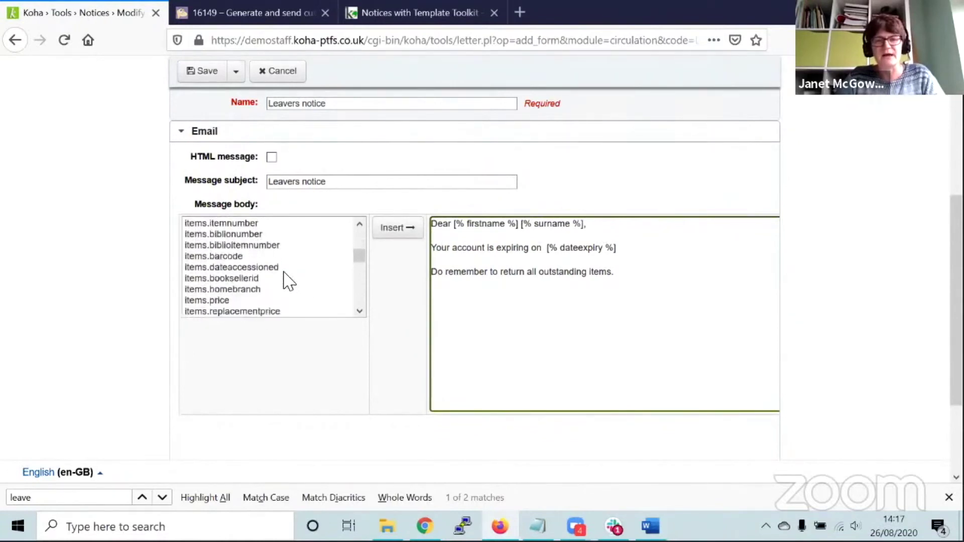
pyautogui.scroll(-8, 289, 281)
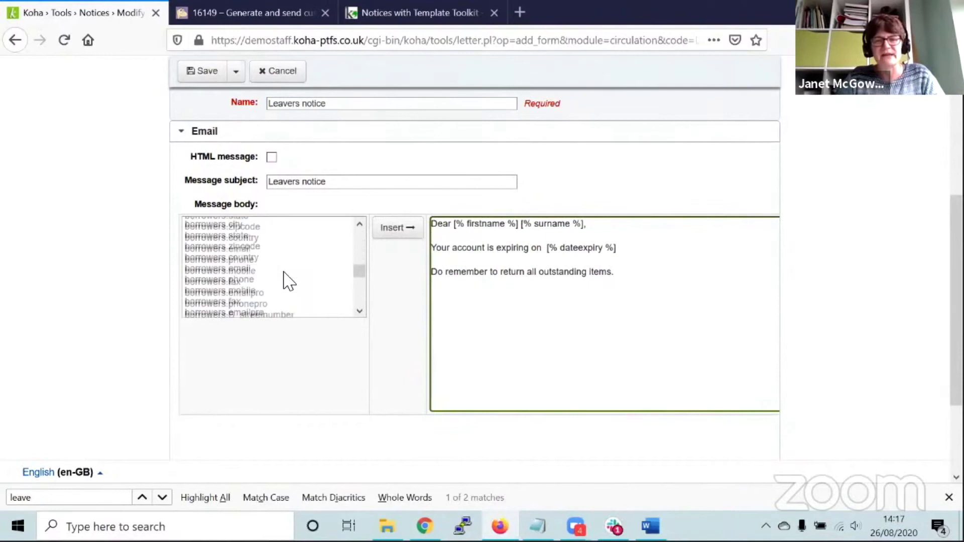
pyautogui.scroll(1, 283, 283)
pyautogui.click(311, 271)
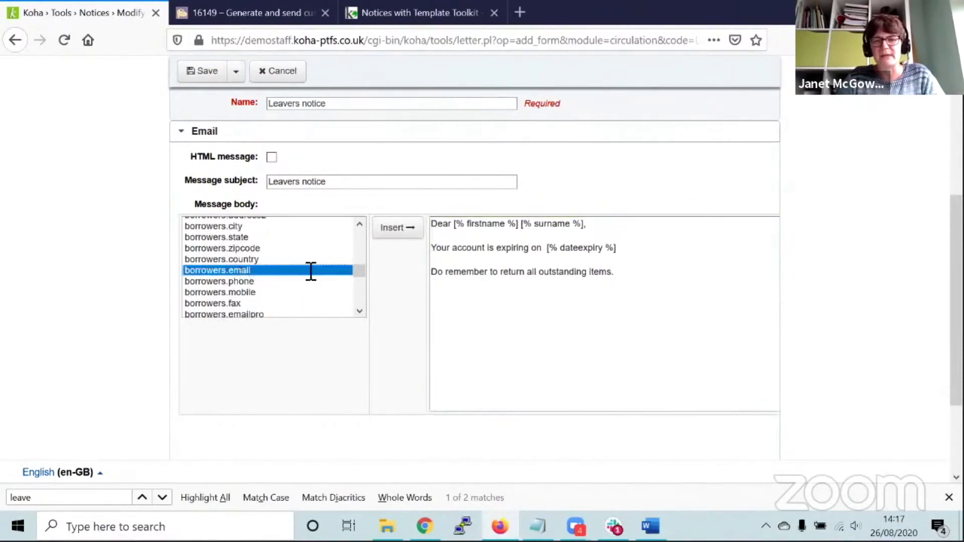
pyautogui.click(593, 224)
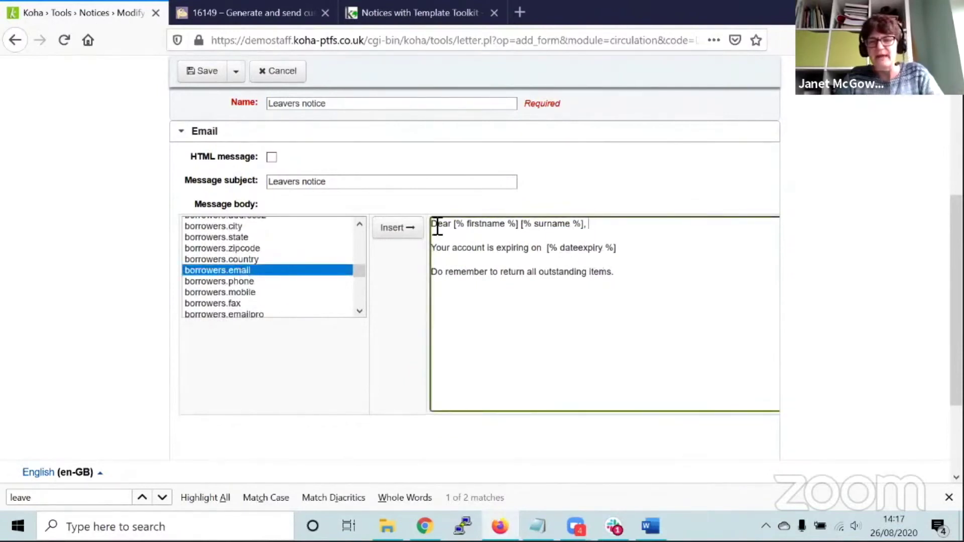
pyautogui.click(411, 235)
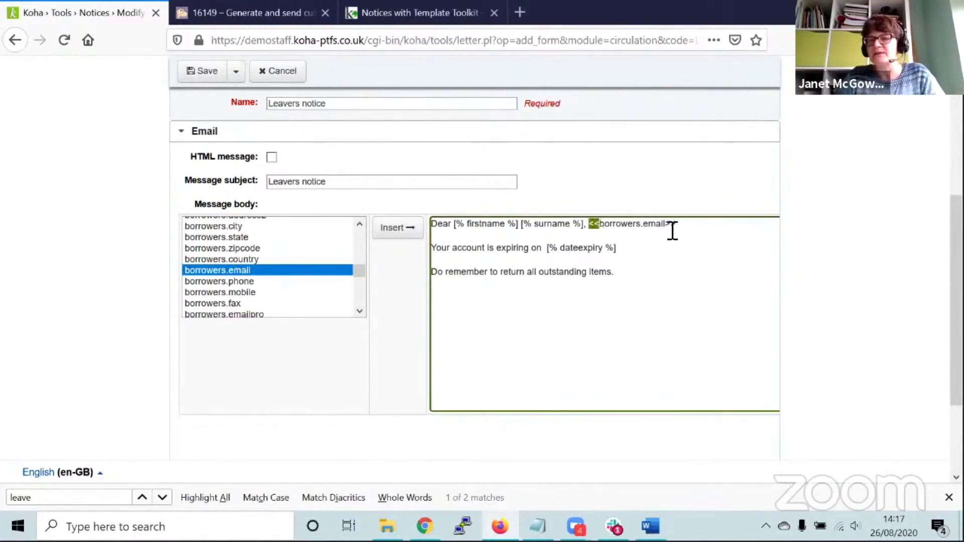
pyautogui.moveTo(683, 232); pyautogui.dragTo(671, 232)
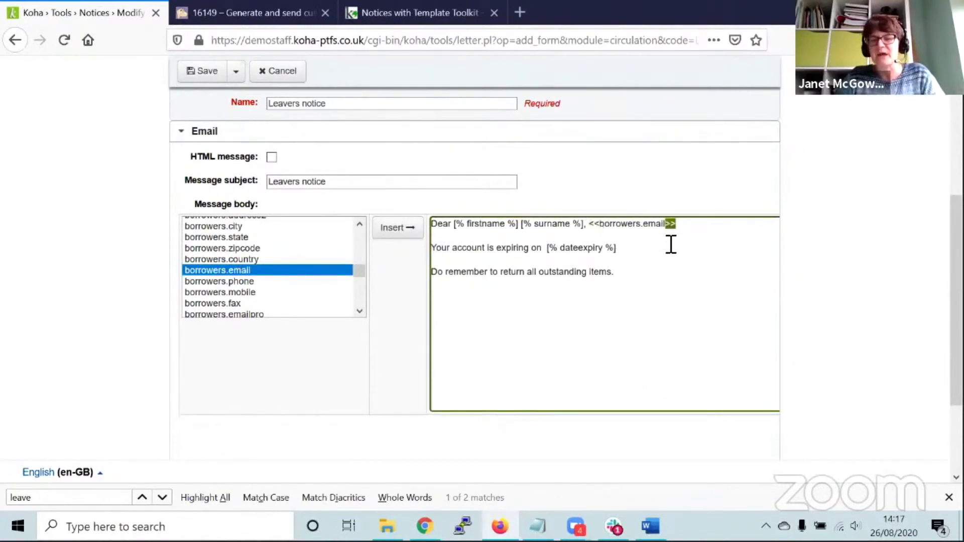
pyautogui.click(592, 224)
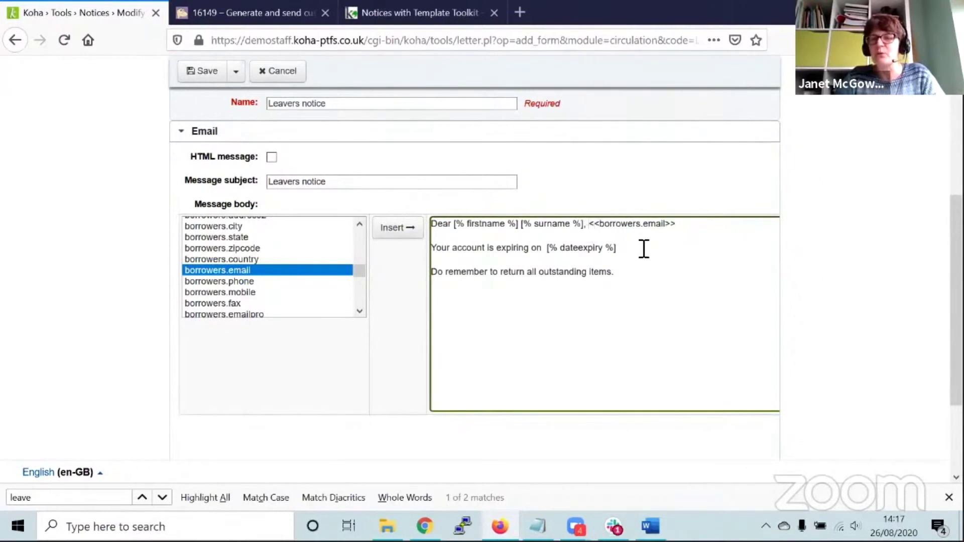
pyautogui.write('[')
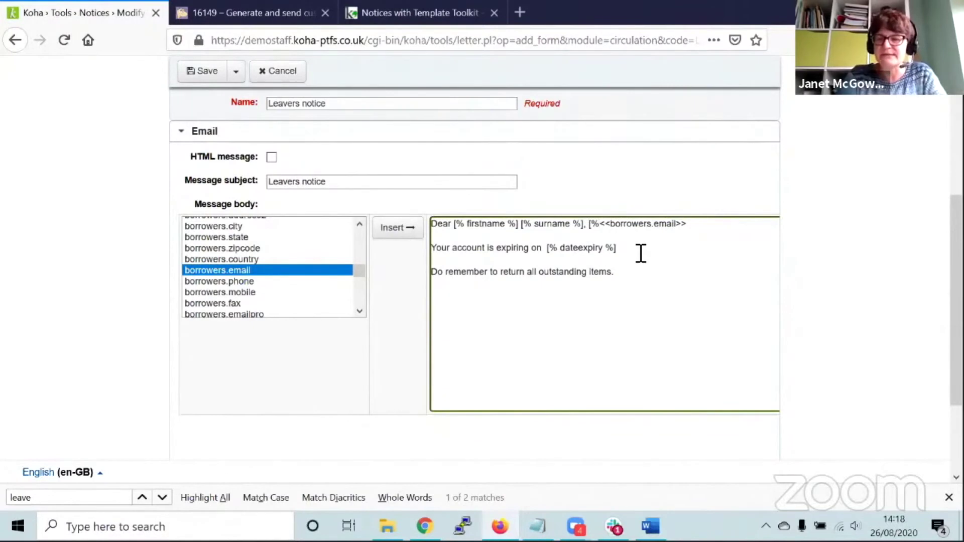
pyautogui.write('%')
pyautogui.press('Delete')
pyautogui.press('Delete')
pyautogui.press('Delete')
pyautogui.press('Delete')
pyautogui.press('Delete')
pyautogui.press('Delete')
pyautogui.press('Delete')
pyautogui.press('Delete')
pyautogui.press('Delete')
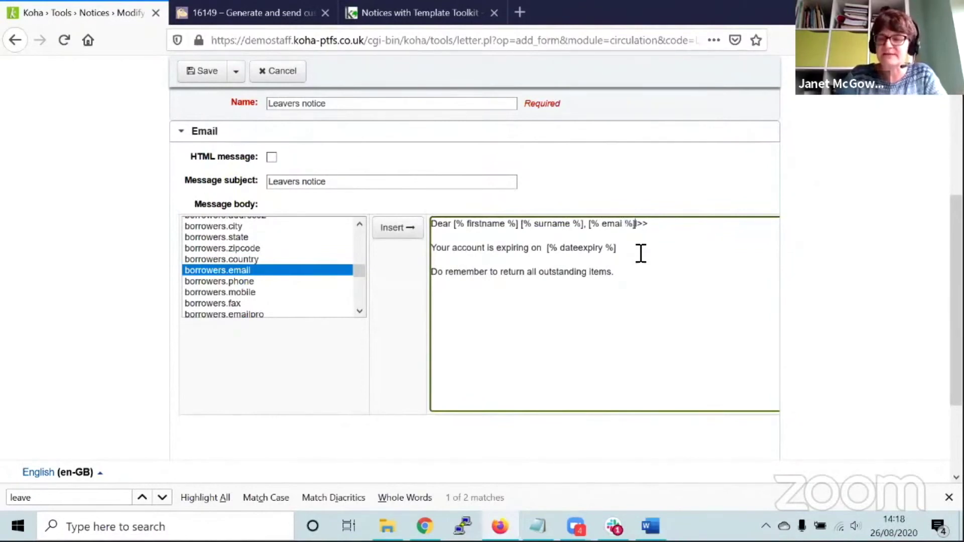
pyautogui.press('Delete')
pyautogui.press('Delete')
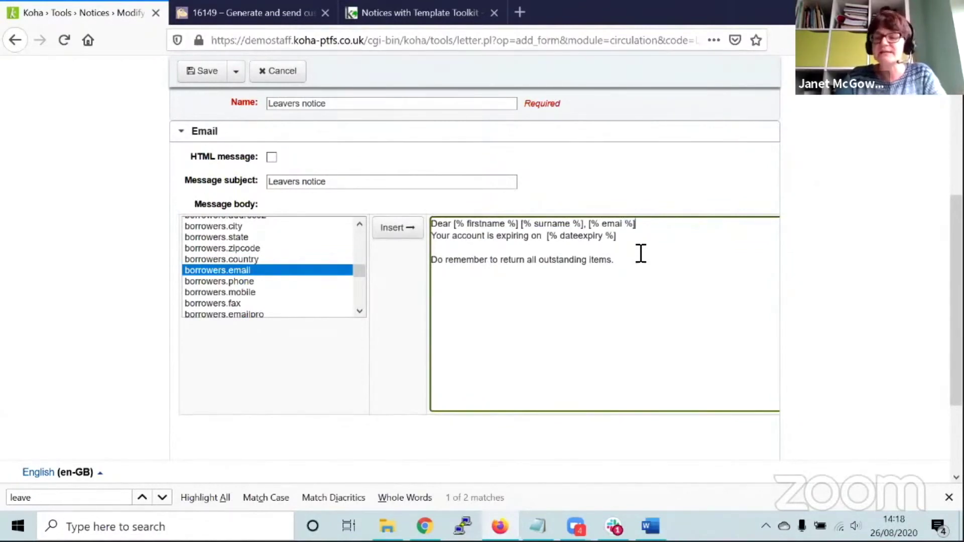
pyautogui.press('Return')
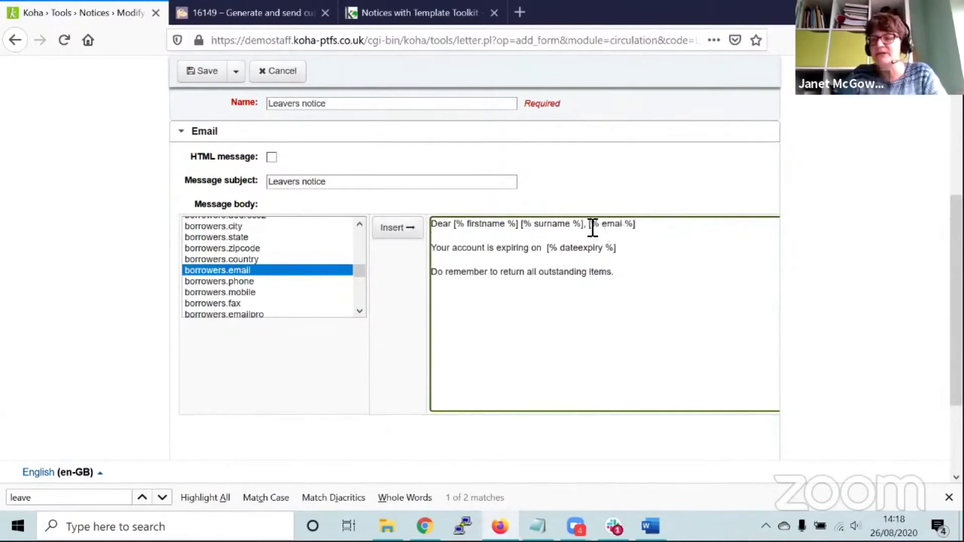
pyautogui.moveTo(590, 227); pyautogui.dragTo(654, 233)
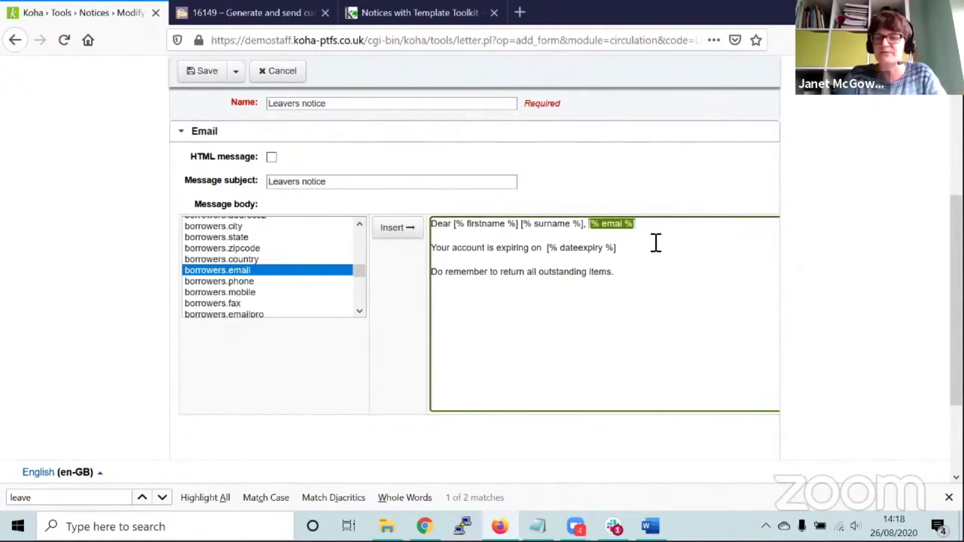
pyautogui.press('Delete')
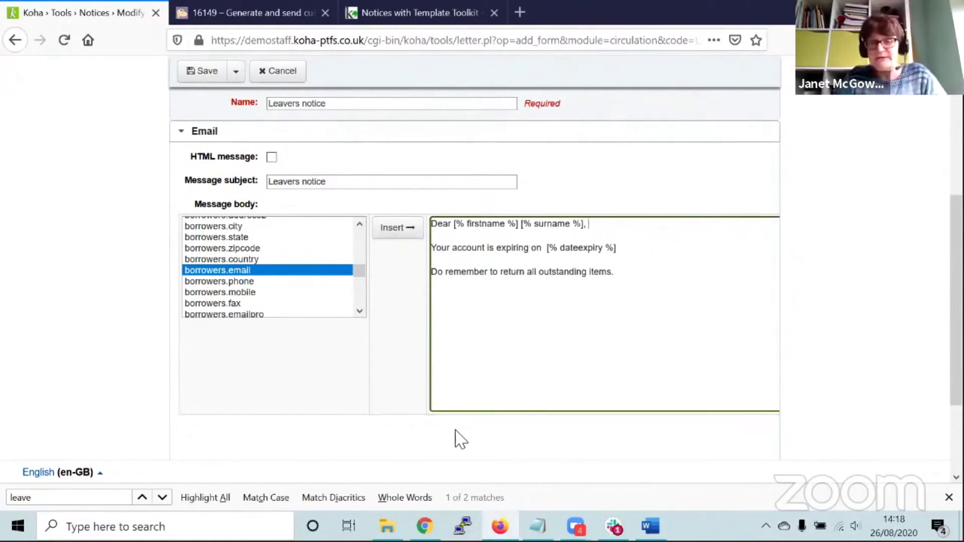
pyautogui.scroll(5, 392, 251)
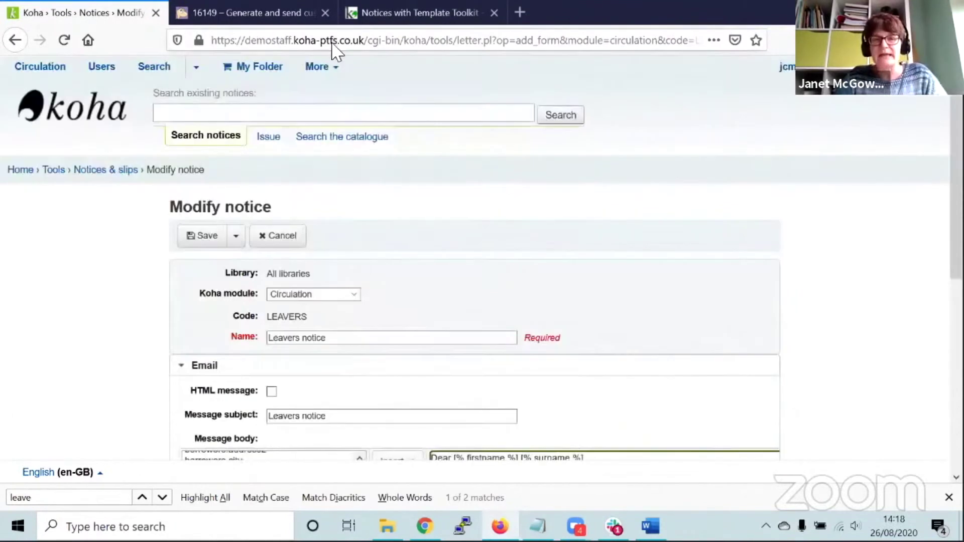
# - Open the Tools page in a new browser tab from the breadcrumb
pyautogui.click(318, 67)
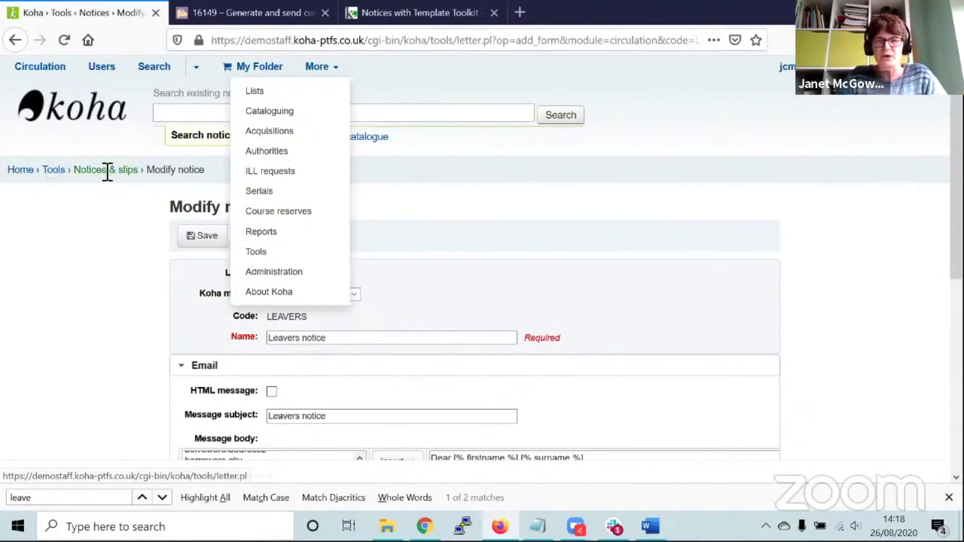
pyautogui.rightClick(56, 171)
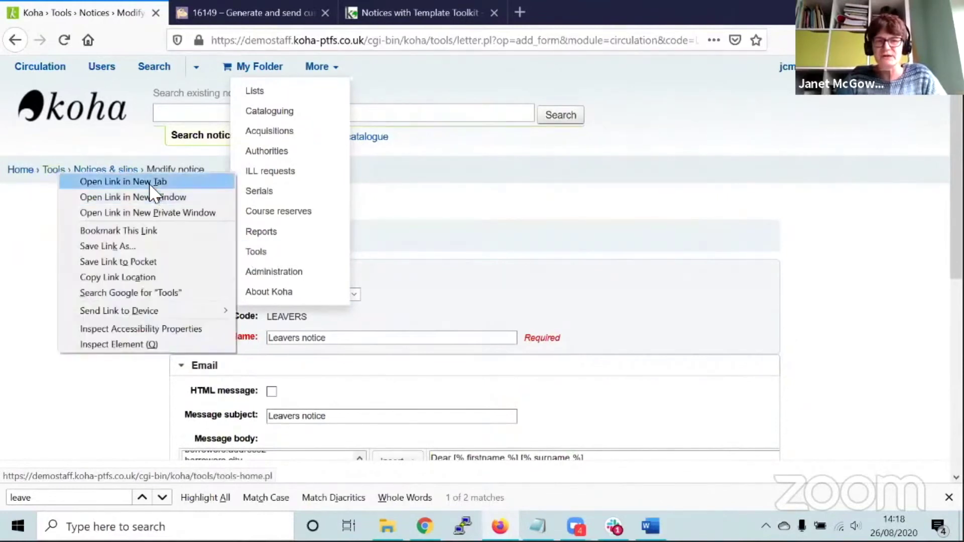
pyautogui.click(86, 182)
pyautogui.click(300, 20)
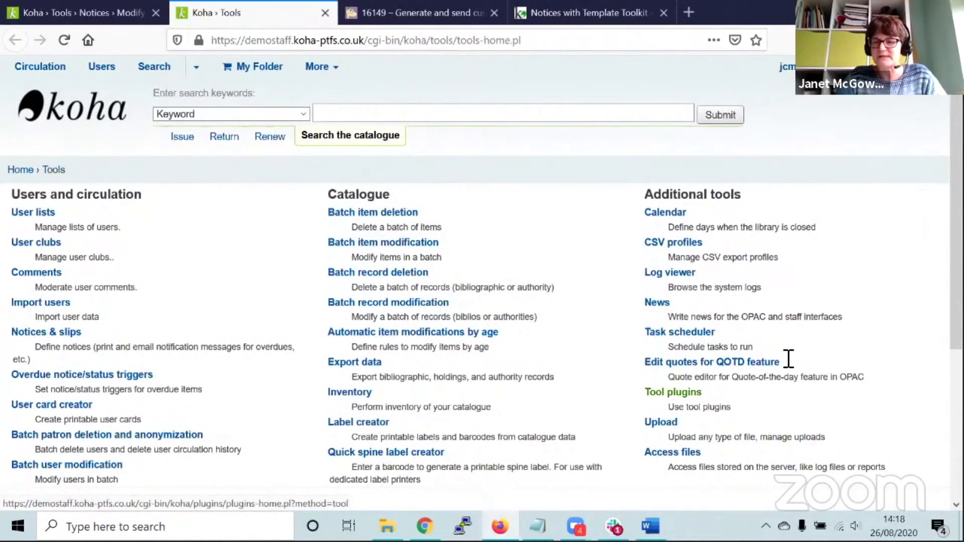
# - Go to Tool plugins and show the actions for the Patron Emailer plugin
pyautogui.press('Return')
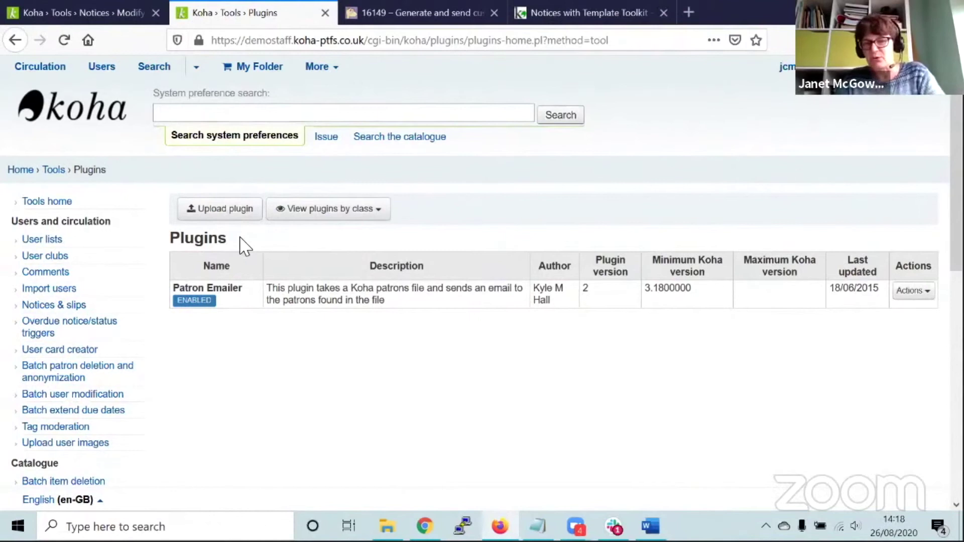
pyautogui.moveTo(230, 247); pyautogui.dragTo(171, 251)
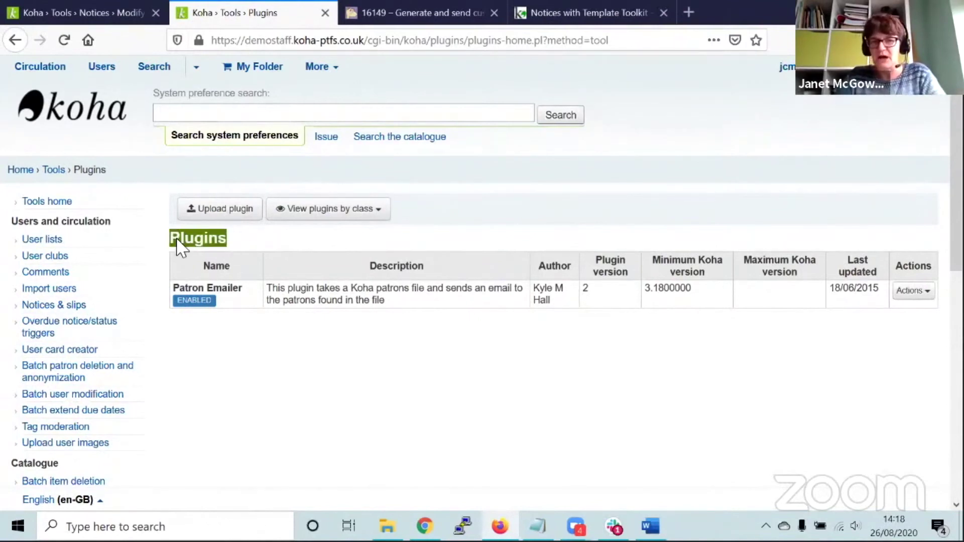
pyautogui.click(201, 254)
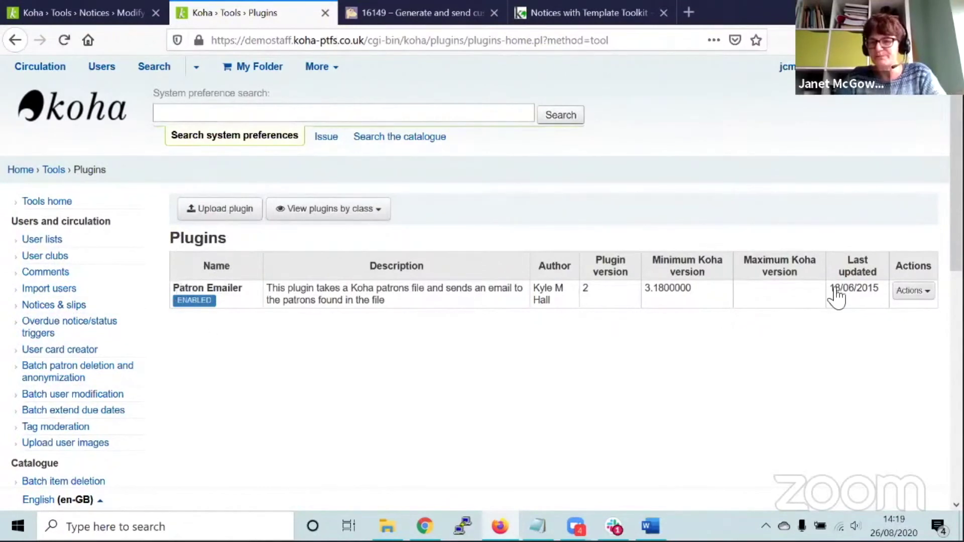
pyautogui.click(911, 293)
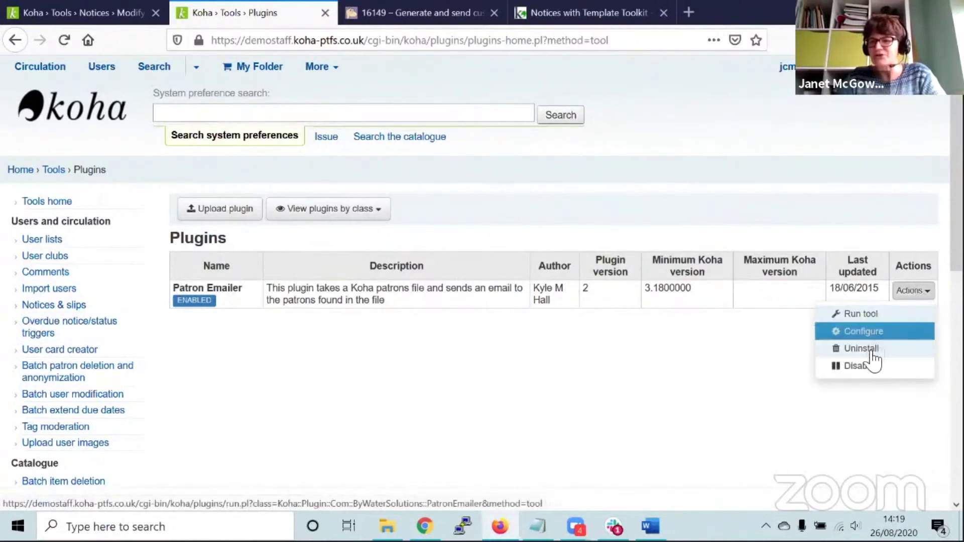
# - Run the Patron Emailer tool and enter report id 542 instead of a CSV file
pyautogui.click(860, 315)
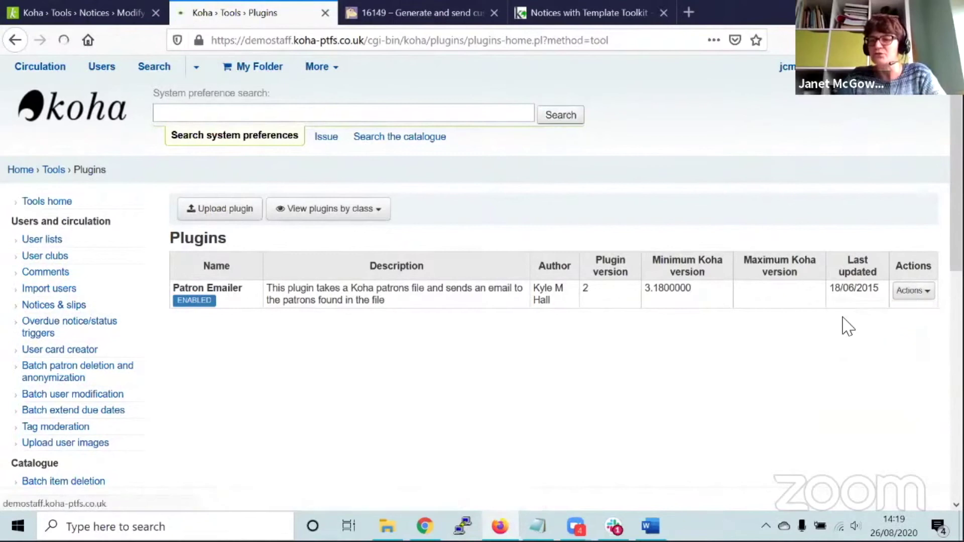
pyautogui.scroll(-1, 260, 241)
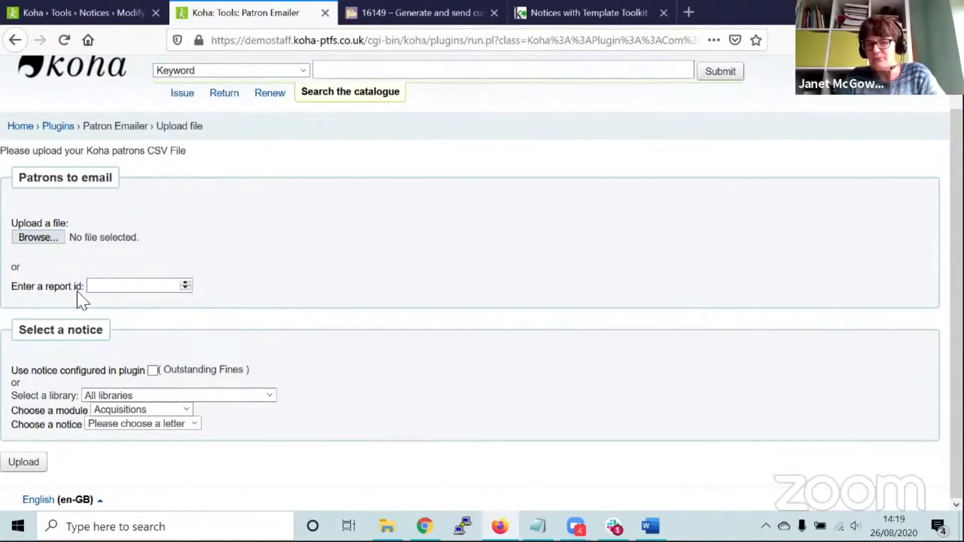
pyautogui.click(146, 286)
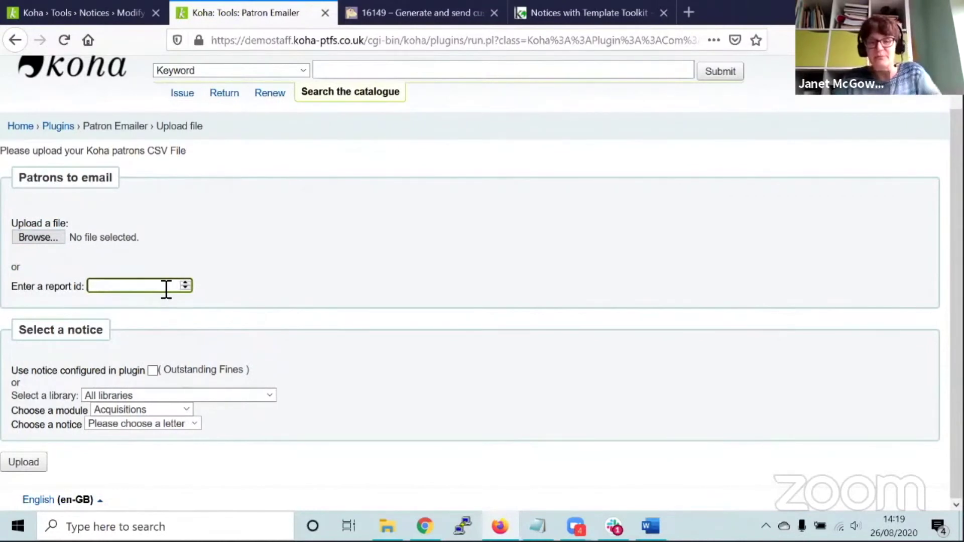
pyautogui.write('542')
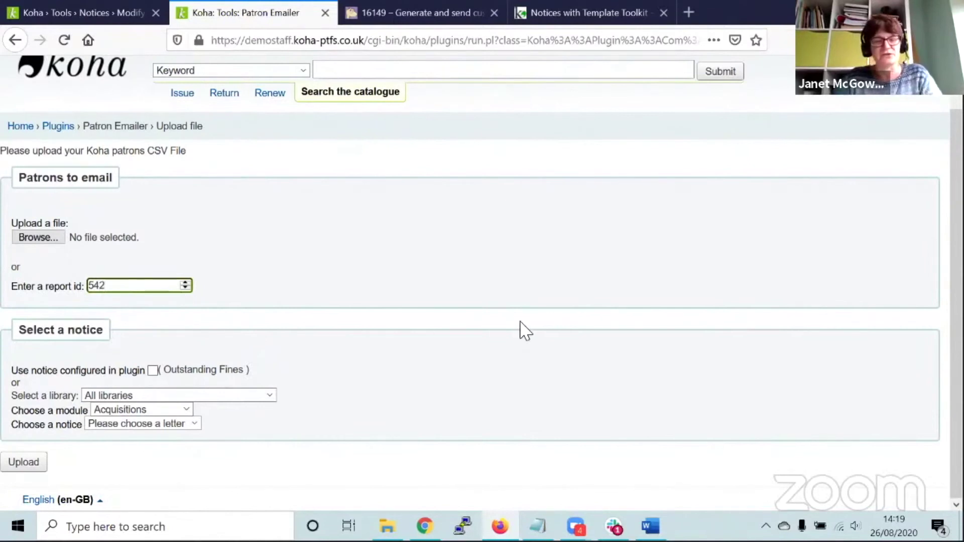
pyautogui.click(477, 327)
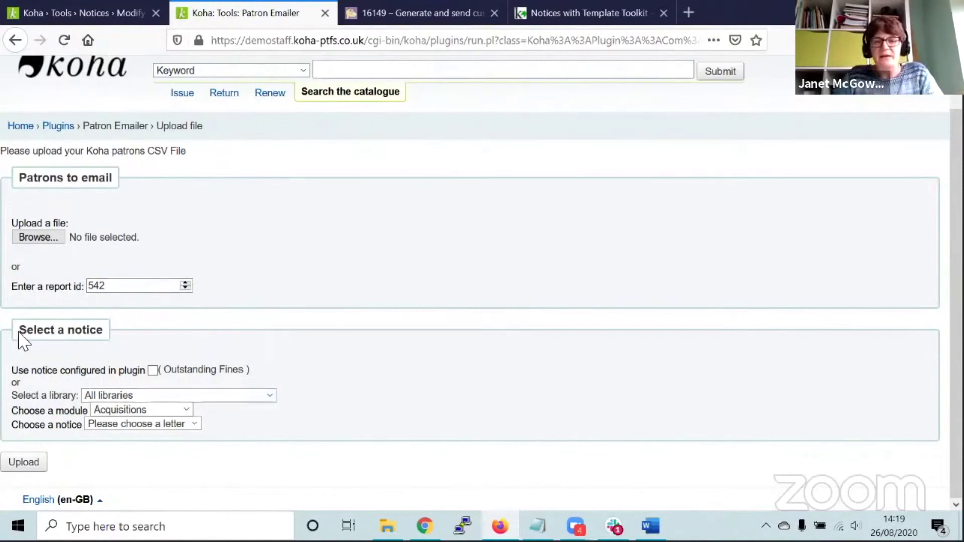
pyautogui.moveTo(22, 338); pyautogui.dragTo(144, 333)
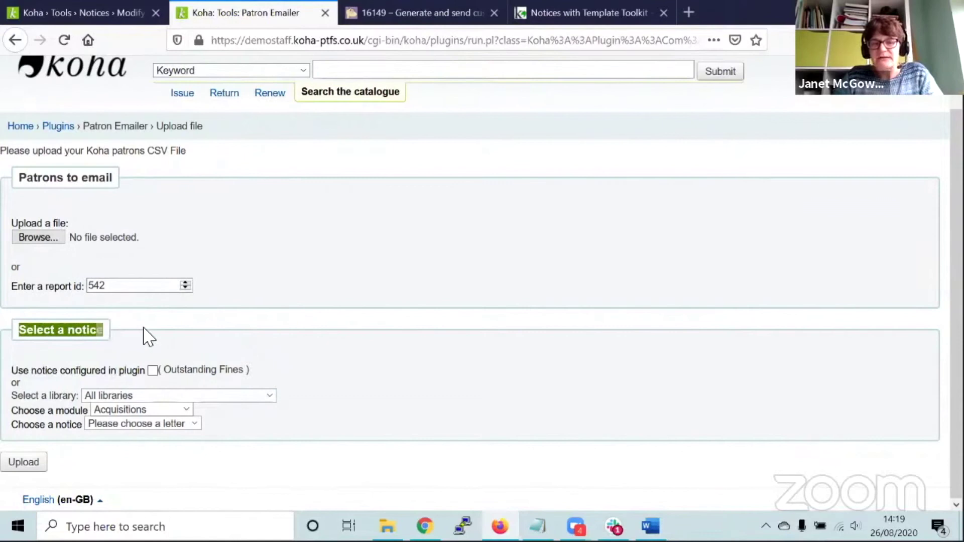
# - Keep All libraries, choose the Circulation module and select the Leavers notice
pyautogui.click(125, 350)
pyautogui.press('Tab')
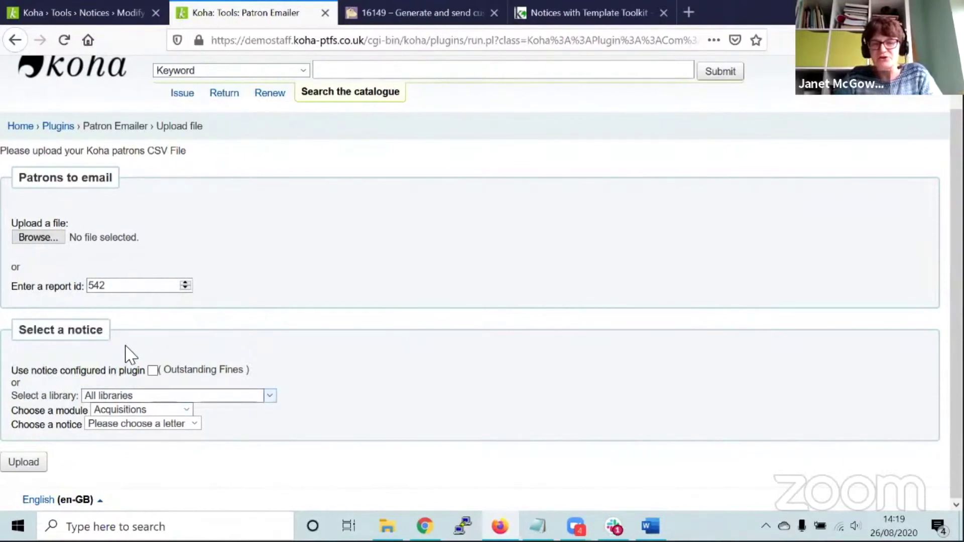
pyautogui.click(130, 354)
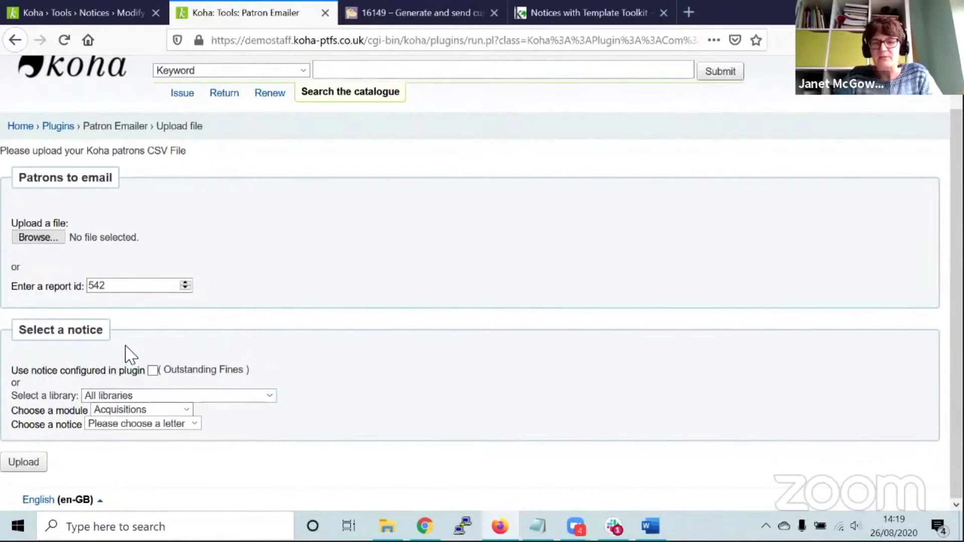
pyautogui.click(144, 400)
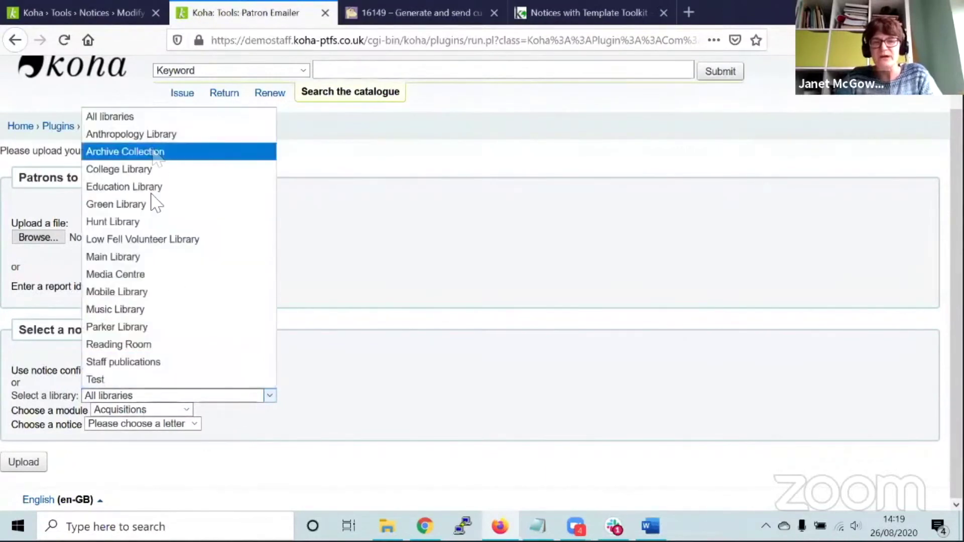
pyautogui.click(315, 372)
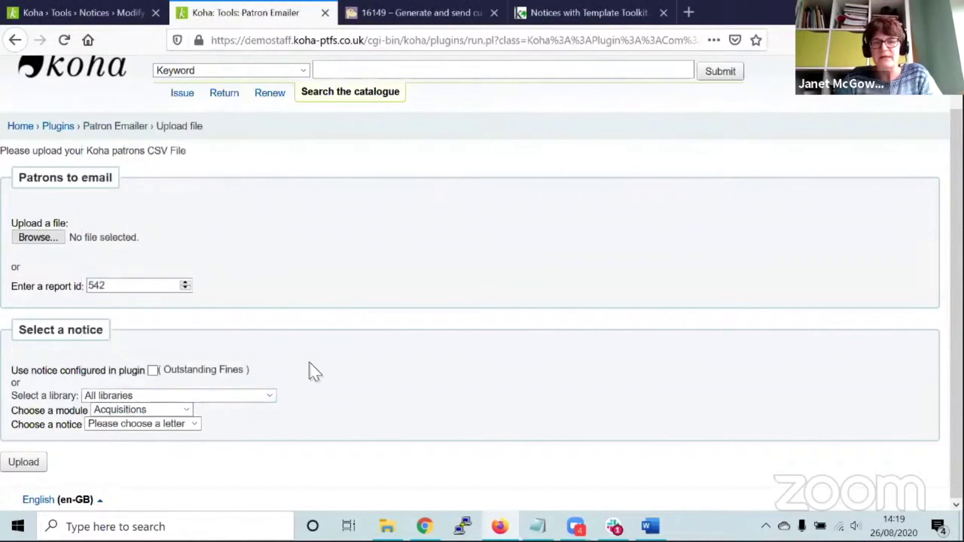
pyautogui.click(131, 411)
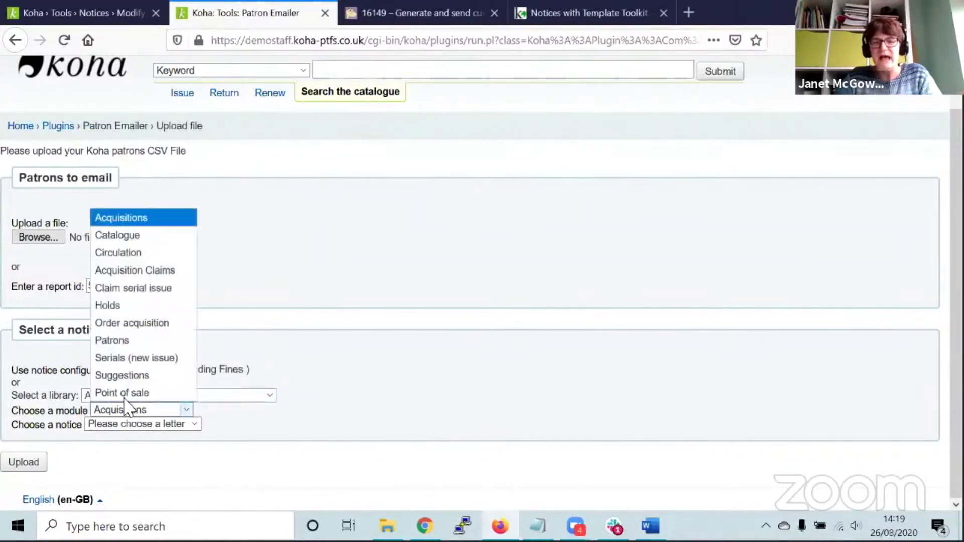
pyautogui.click(131, 252)
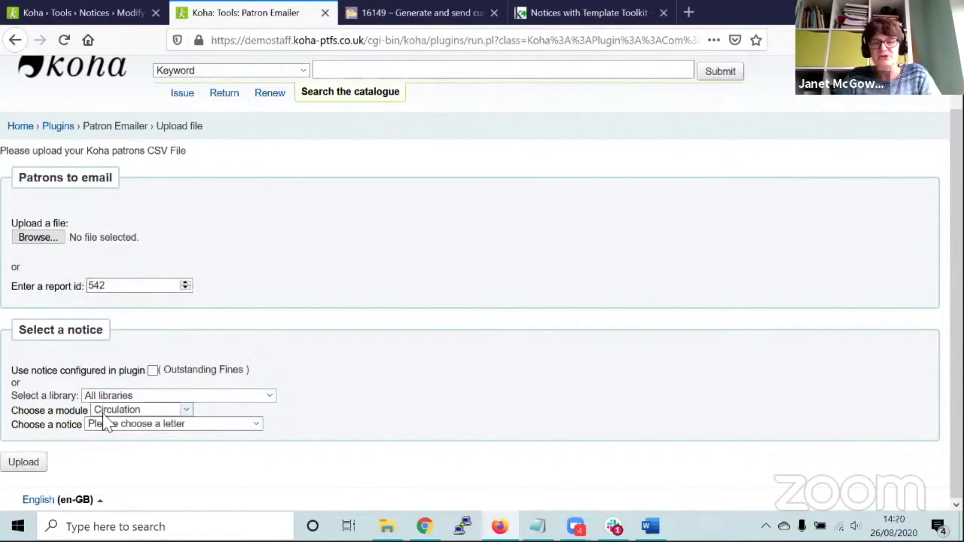
pyautogui.click(137, 426)
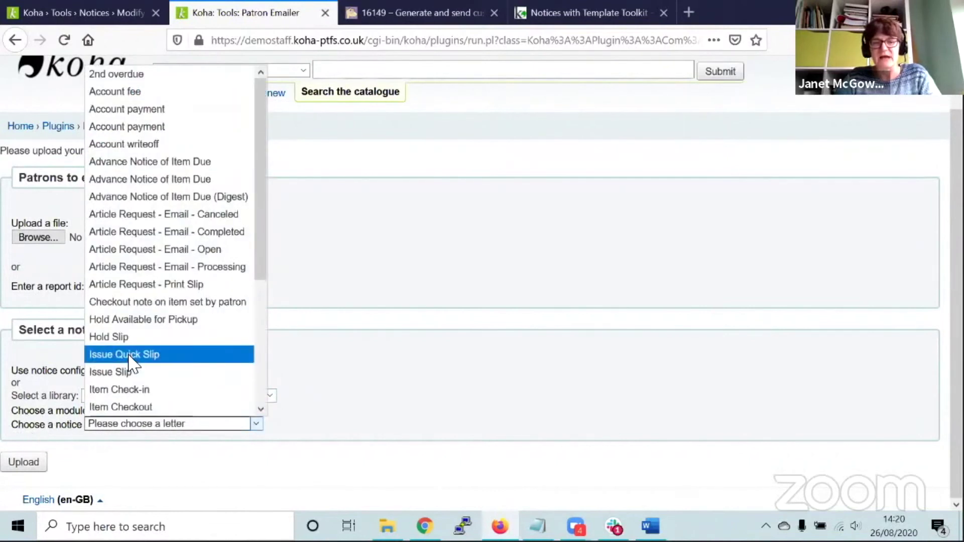
pyautogui.scroll(-3, 133, 374)
pyautogui.click(122, 319)
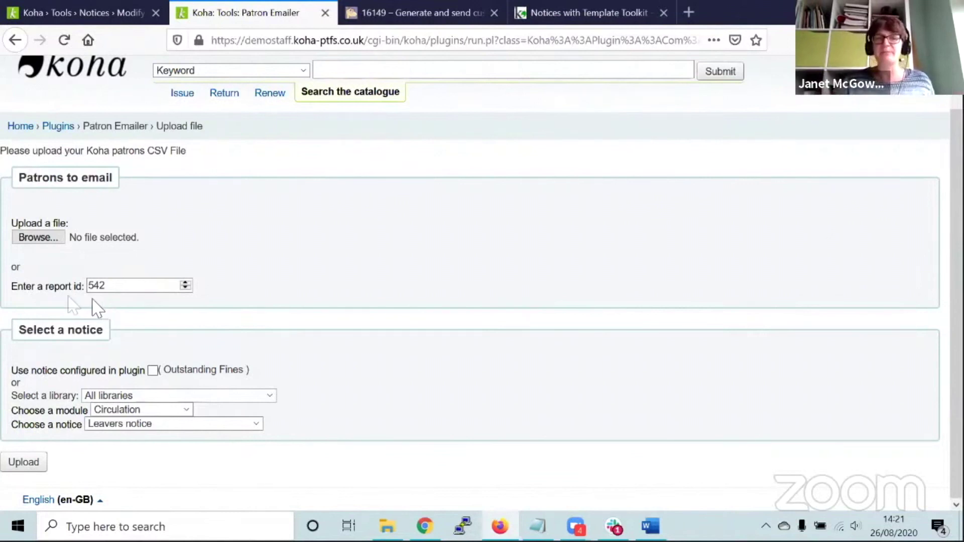
pyautogui.click(399, 16)
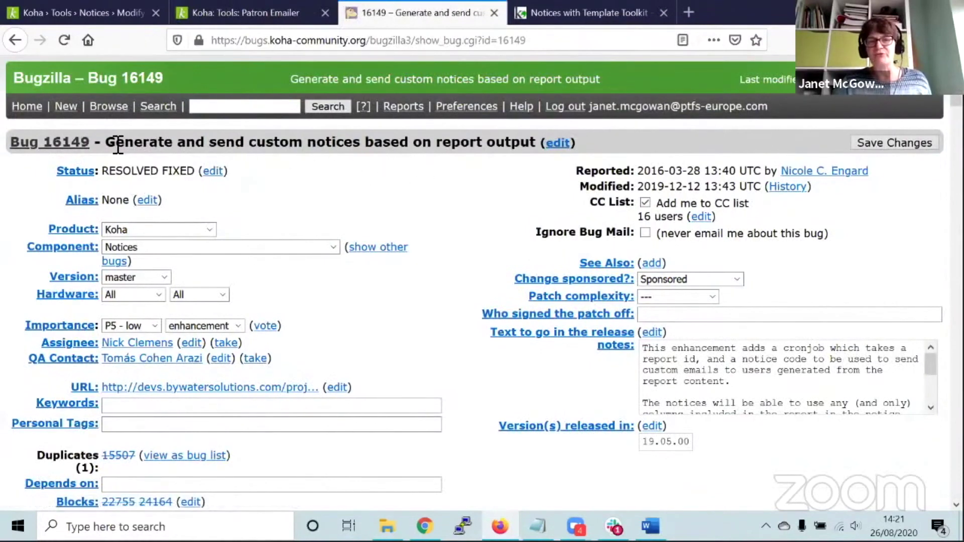
pyautogui.click(248, 17)
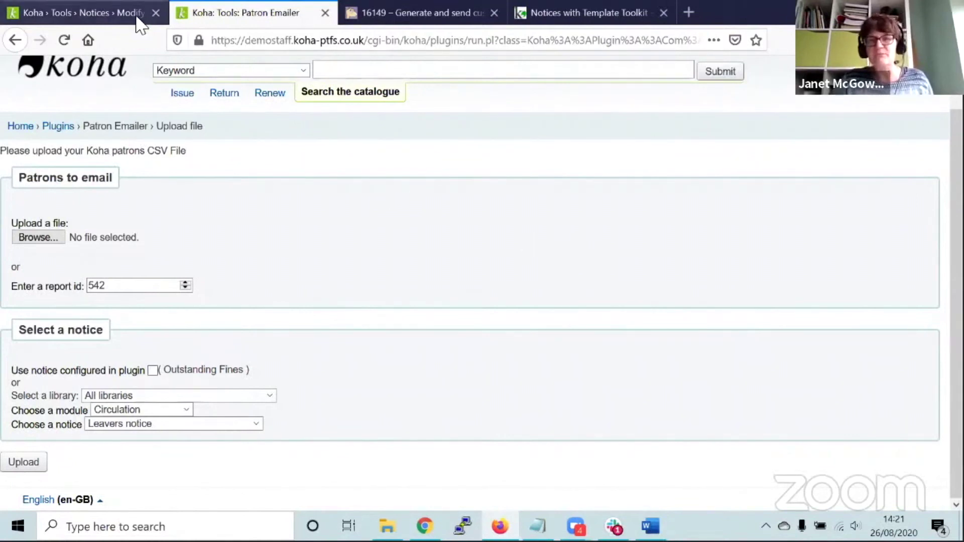
# - Return from the LEAVERS notice editor to the full list of 60 notices and slips
pyautogui.click(59, 20)
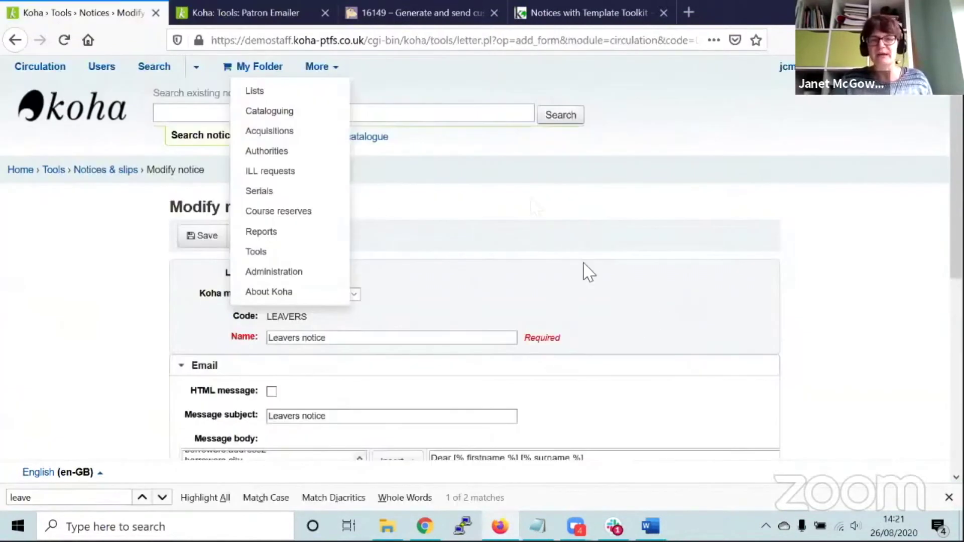
pyautogui.click(210, 157)
pyautogui.click(112, 171)
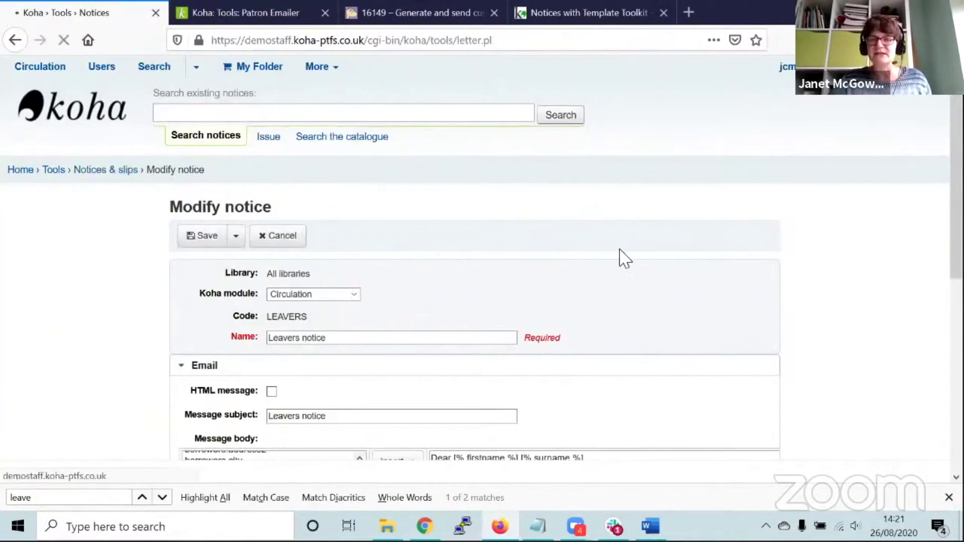
pyautogui.scroll(-8, 652, 308)
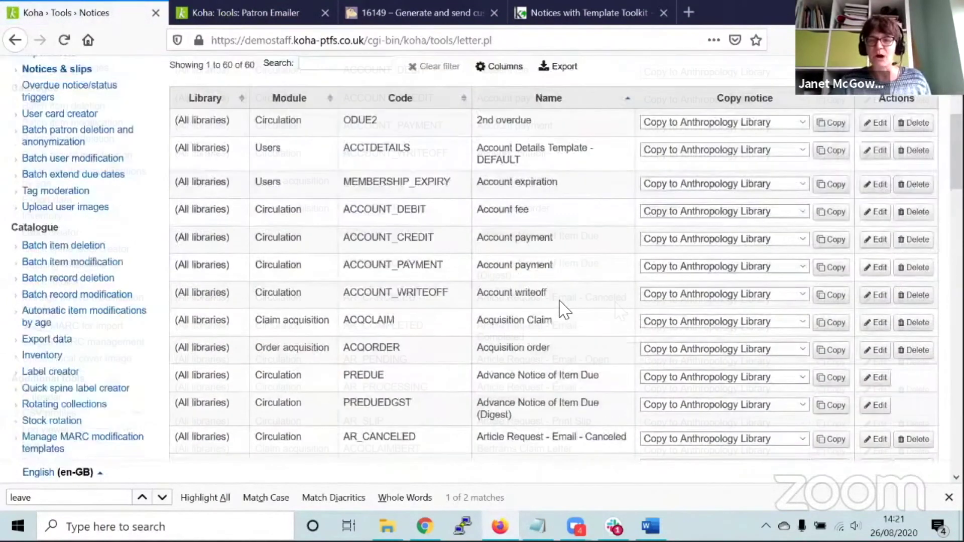
pyautogui.scroll(-6, 479, 291)
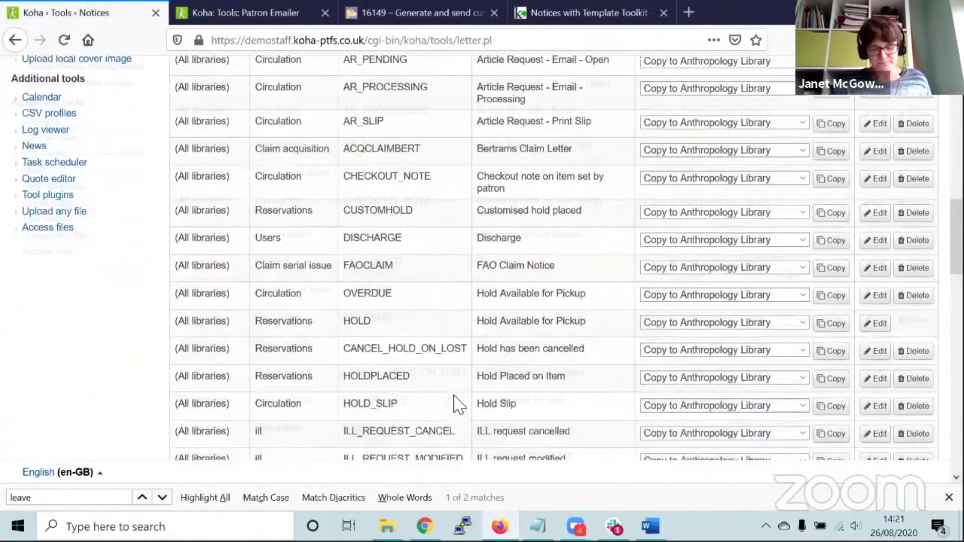